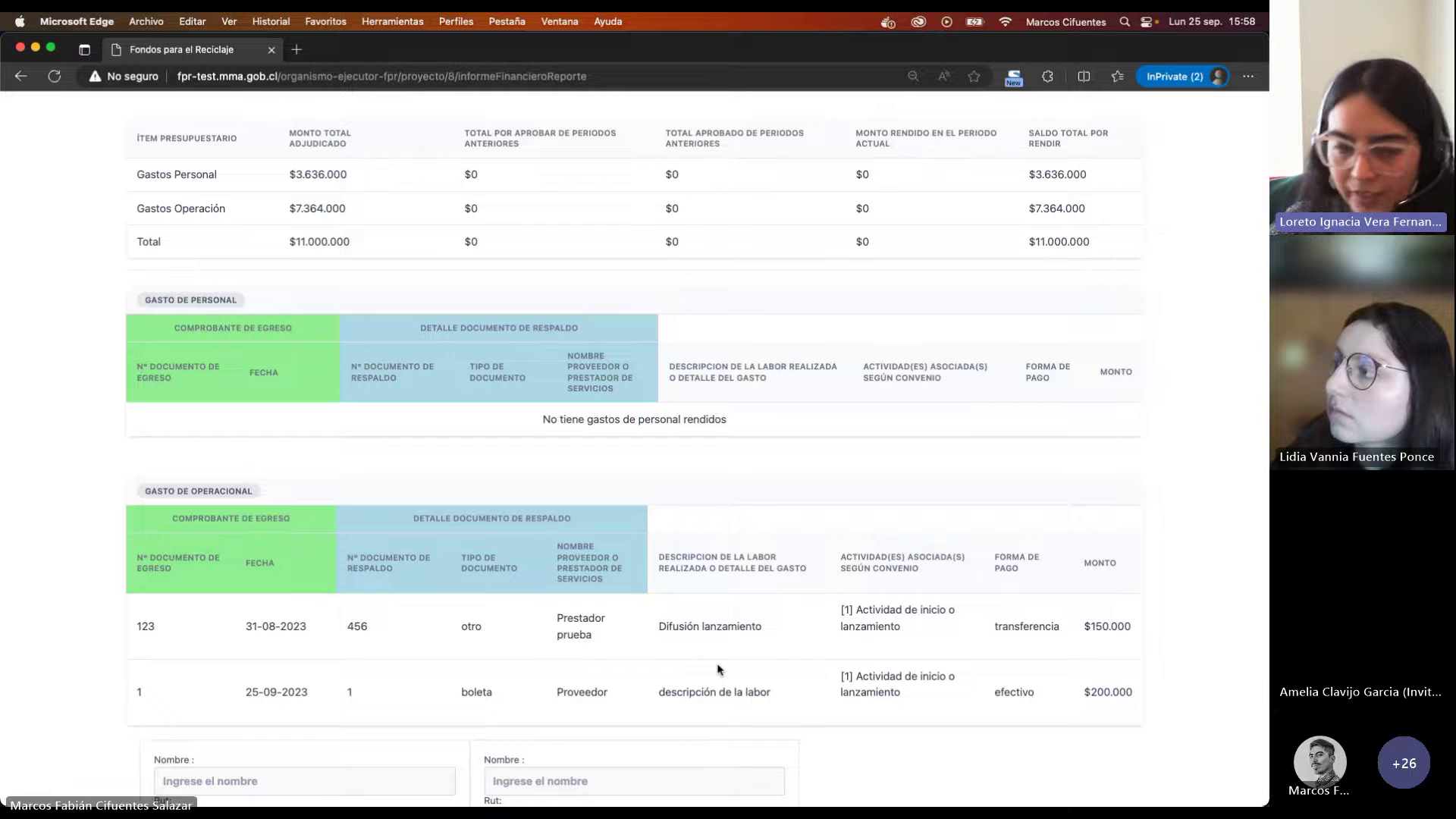
Step: Scroll through the Informe Financiero report and return to its top
{"action": "scroll", "coordinate": [719, 668], "scroll_direction": "up", "scroll_amount": 1}
{"action": "scroll", "coordinate": [718, 668], "scroll_direction": "down", "scroll_amount": 3}
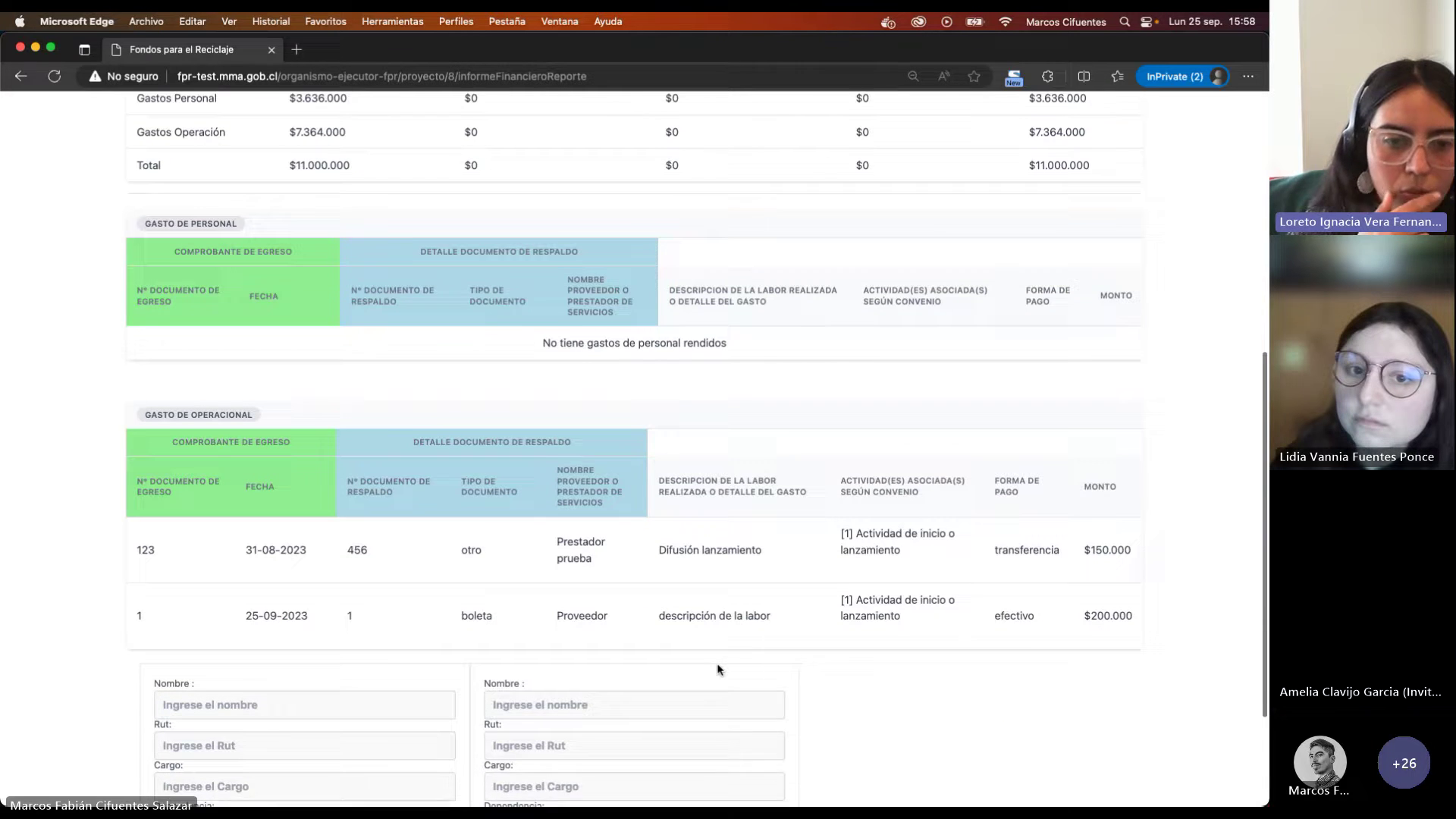
{"action": "scroll", "coordinate": [719, 669], "scroll_direction": "down", "scroll_amount": 1}
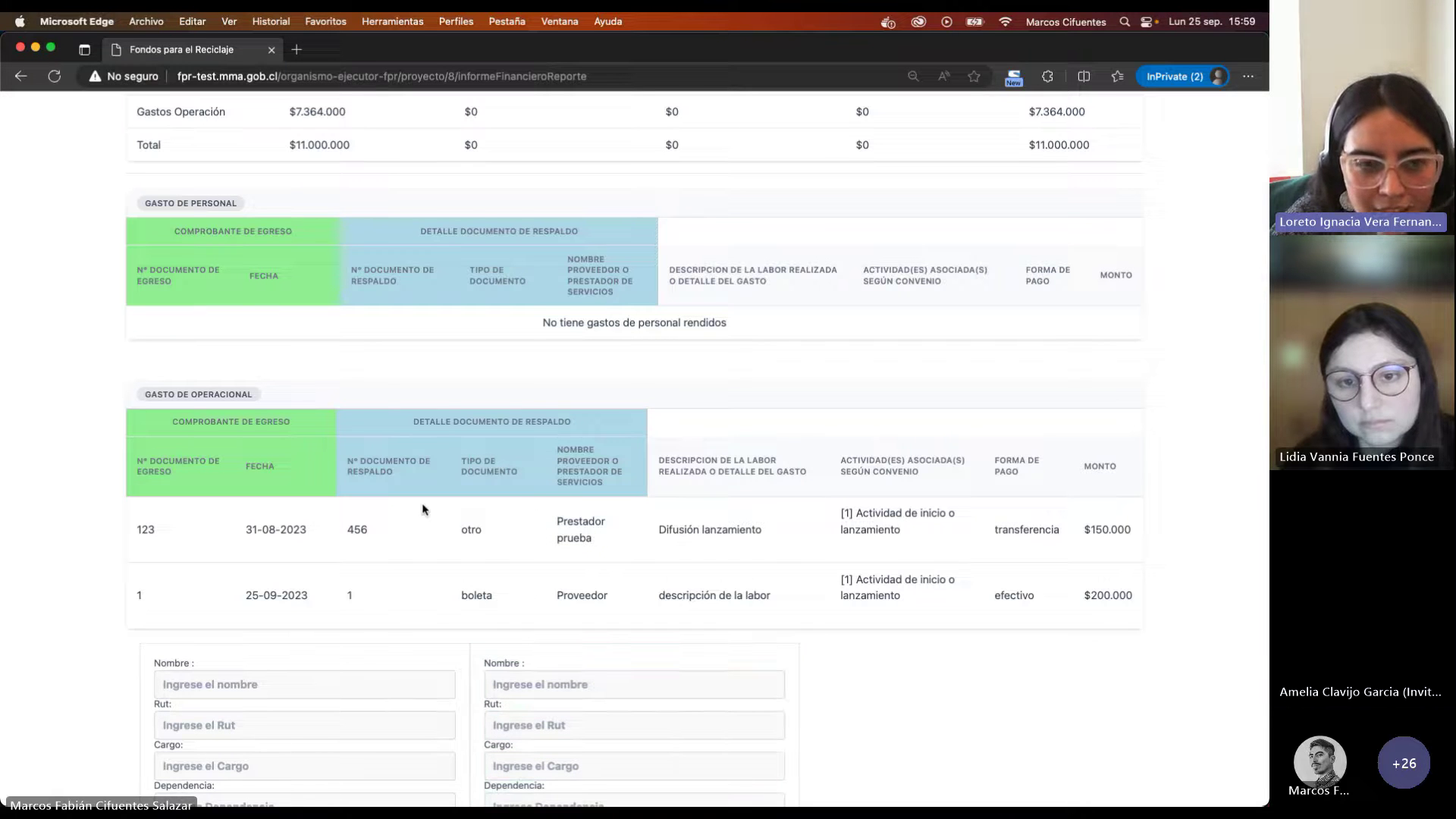
{"action": "scroll", "coordinate": [422, 509], "scroll_direction": "up", "scroll_amount": 10}
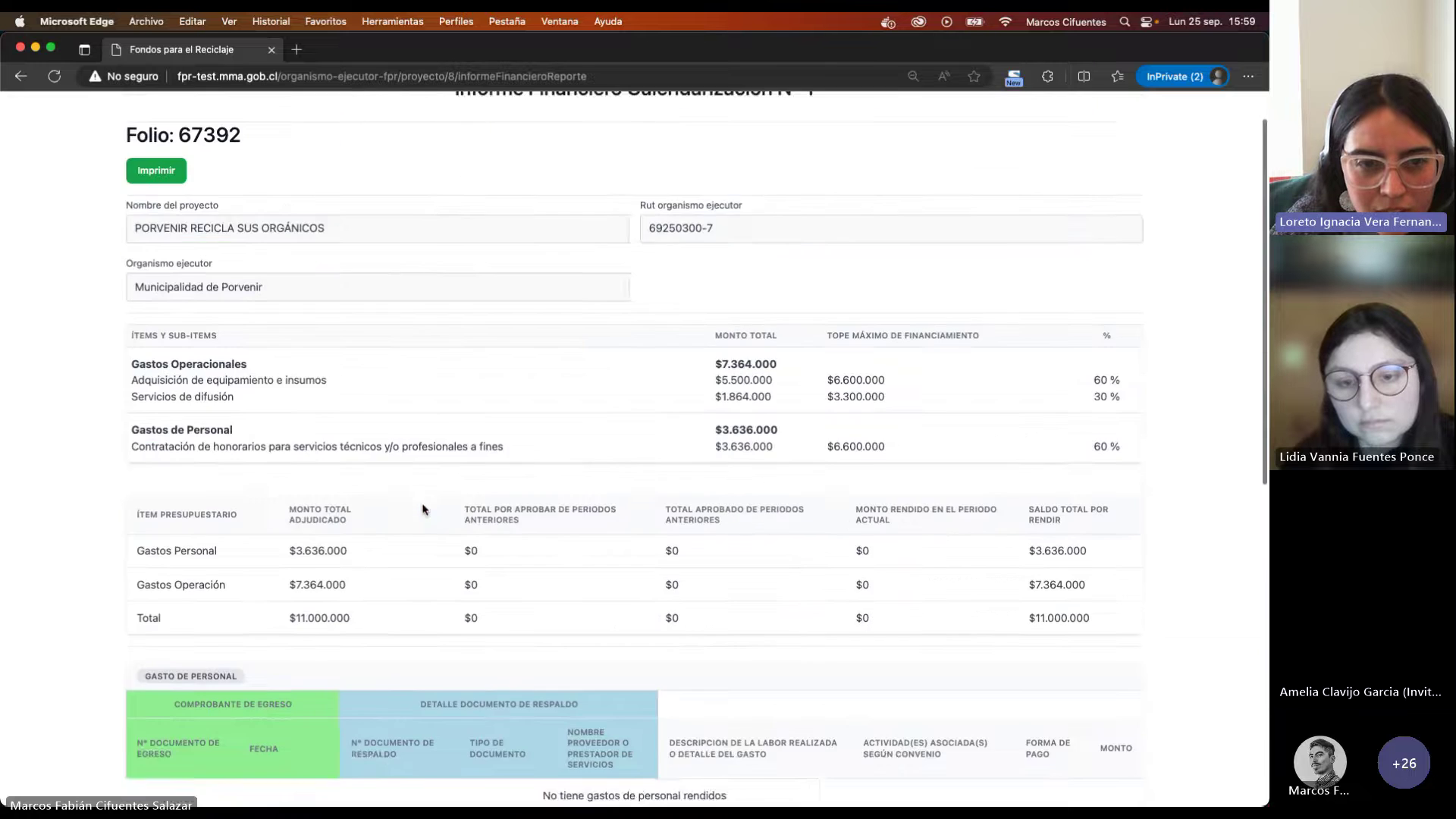
{"action": "left_click", "coordinate": [21, 75]}
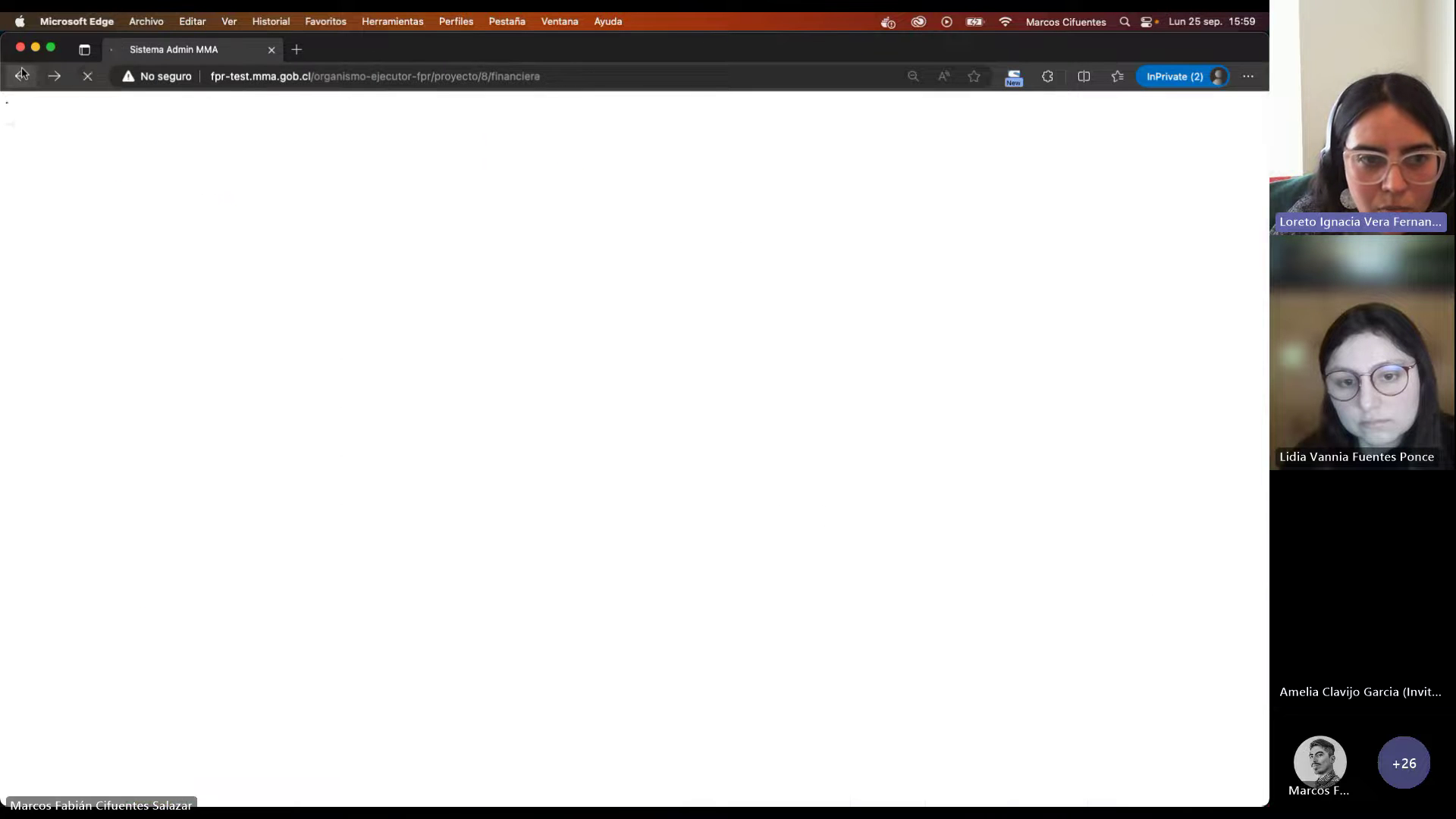
{"action": "scroll", "coordinate": [443, 456], "scroll_direction": "down", "scroll_amount": 2}
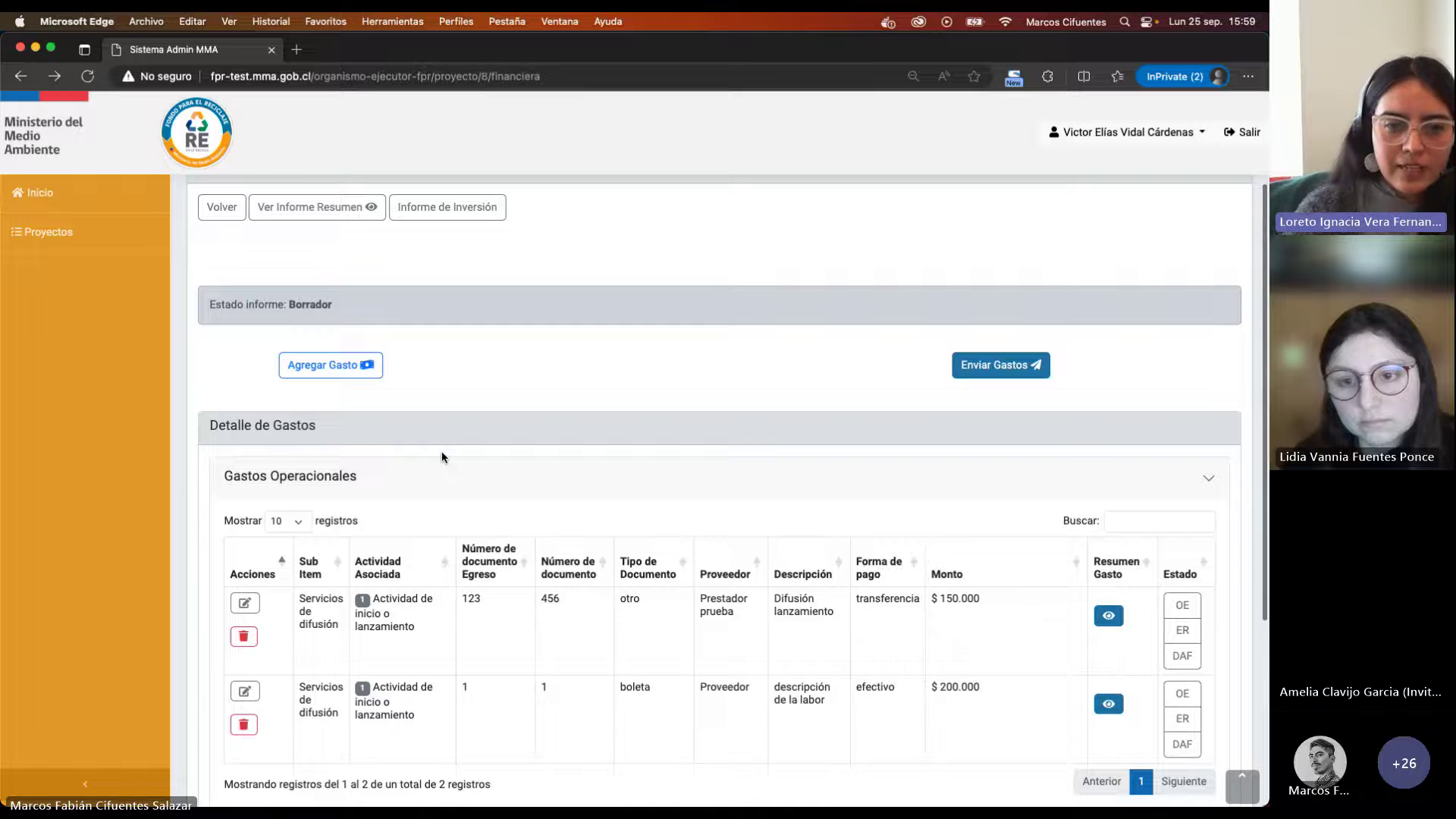
{"action": "scroll", "coordinate": [441, 451], "scroll_direction": "up", "scroll_amount": 1}
{"action": "scroll", "coordinate": [441, 451], "scroll_direction": "down", "scroll_amount": 1}
{"action": "scroll", "coordinate": [442, 457], "scroll_direction": "down", "scroll_amount": 1}
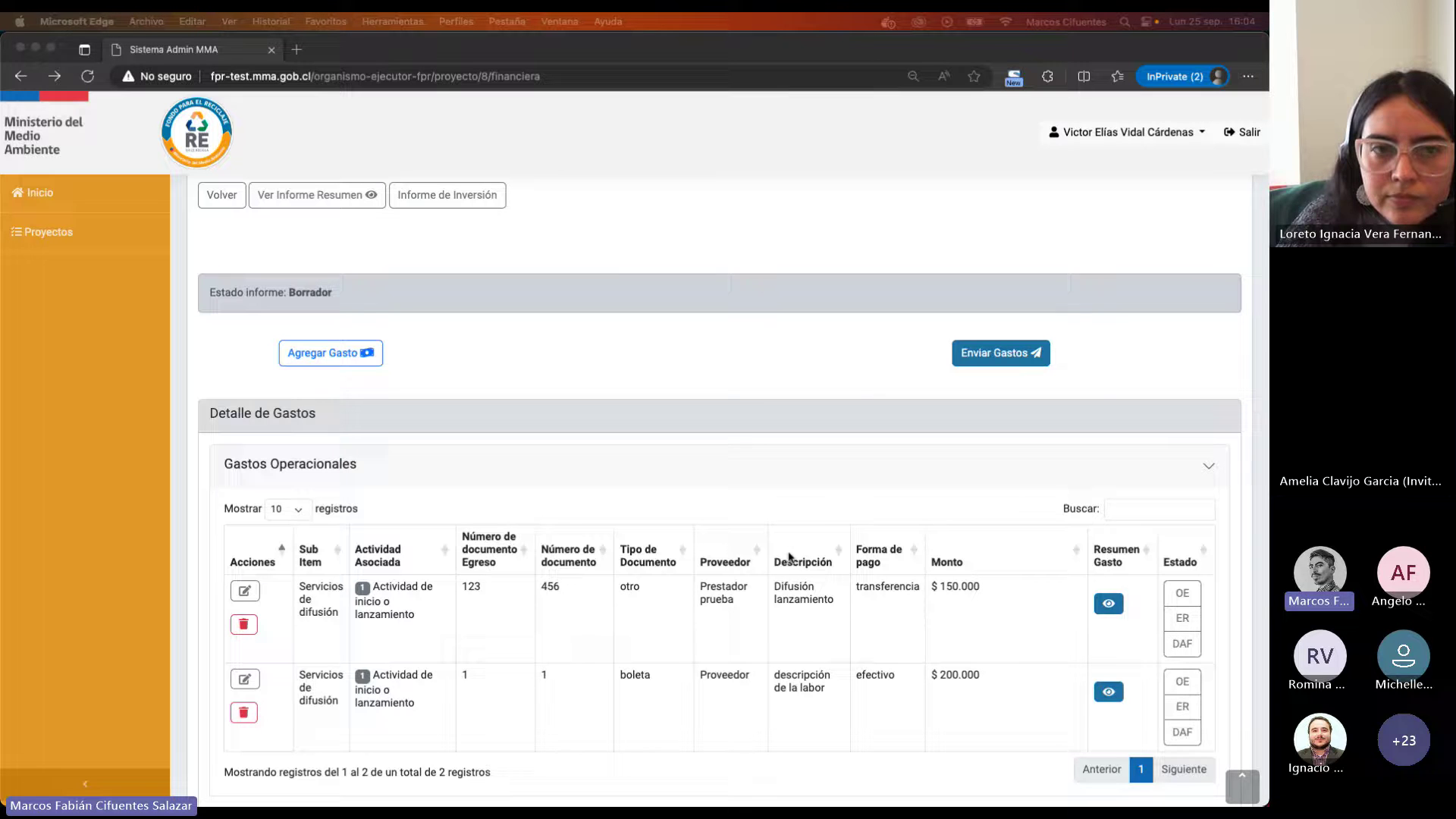
{"action": "scroll", "coordinate": [806, 513], "scroll_direction": "up", "scroll_amount": 2}
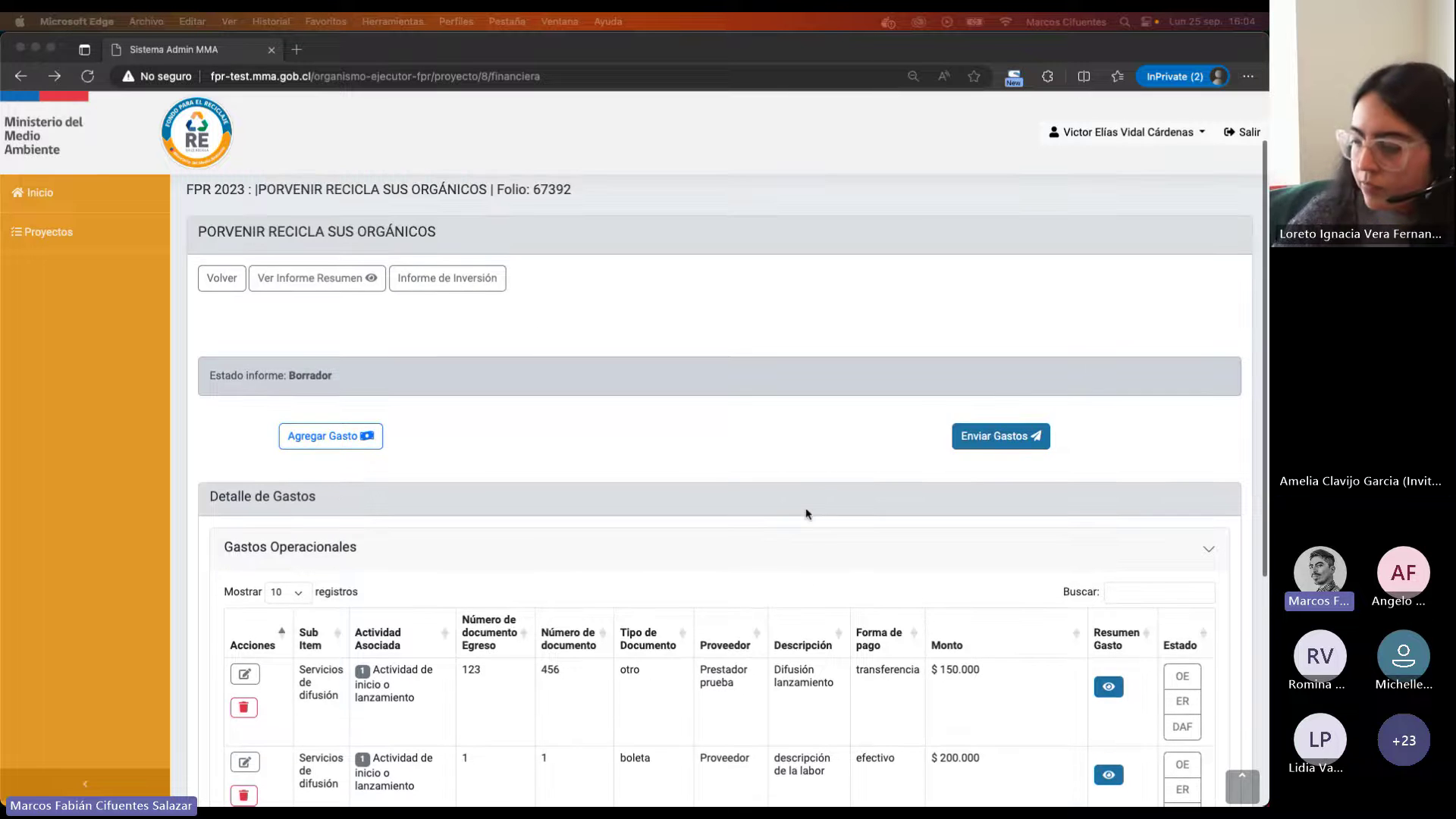
{"action": "scroll", "coordinate": [806, 514], "scroll_direction": "down", "scroll_amount": 2}
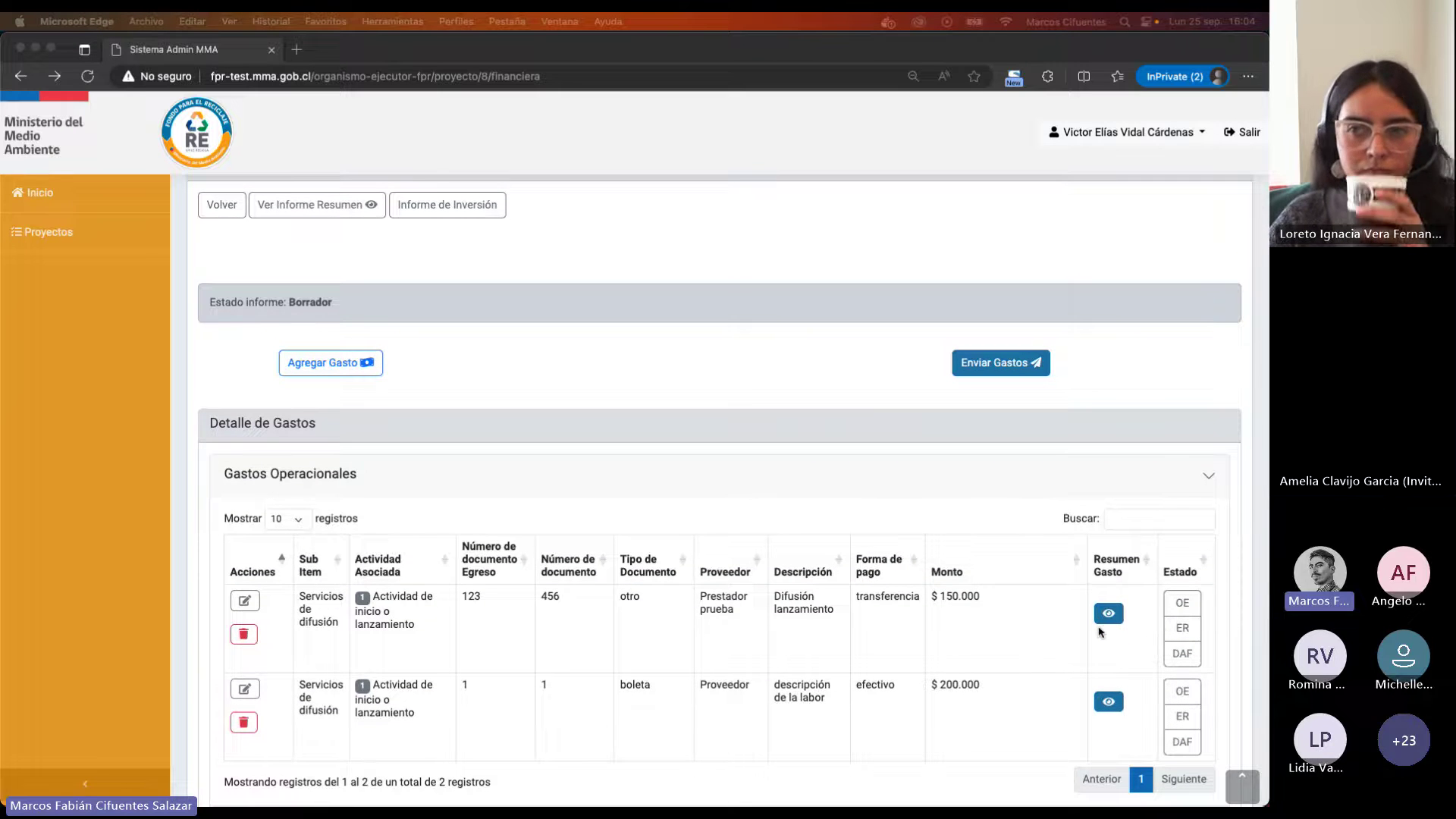
{"action": "left_click", "coordinate": [1108, 617]}
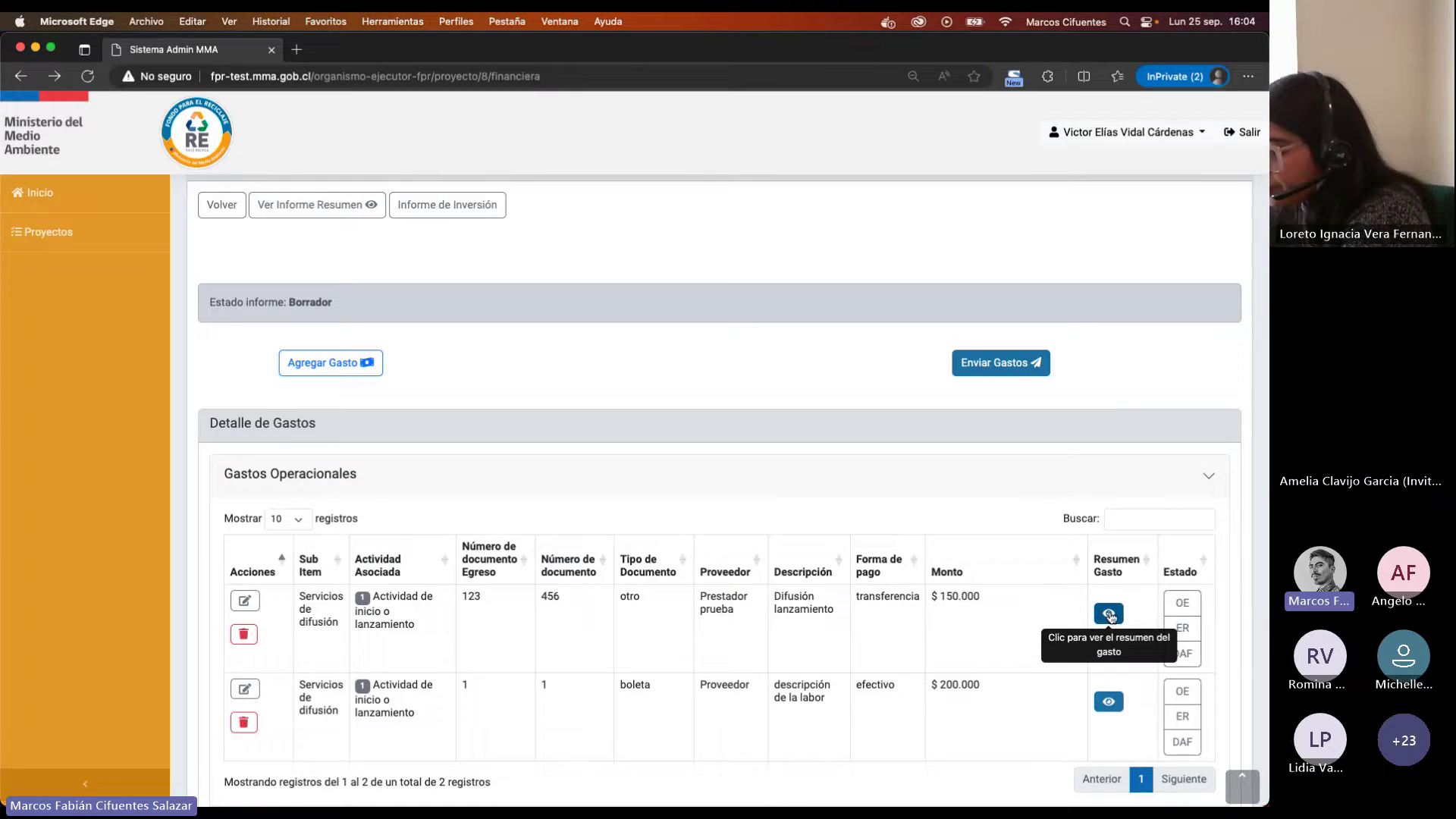
{"action": "left_click", "coordinate": [1109, 616]}
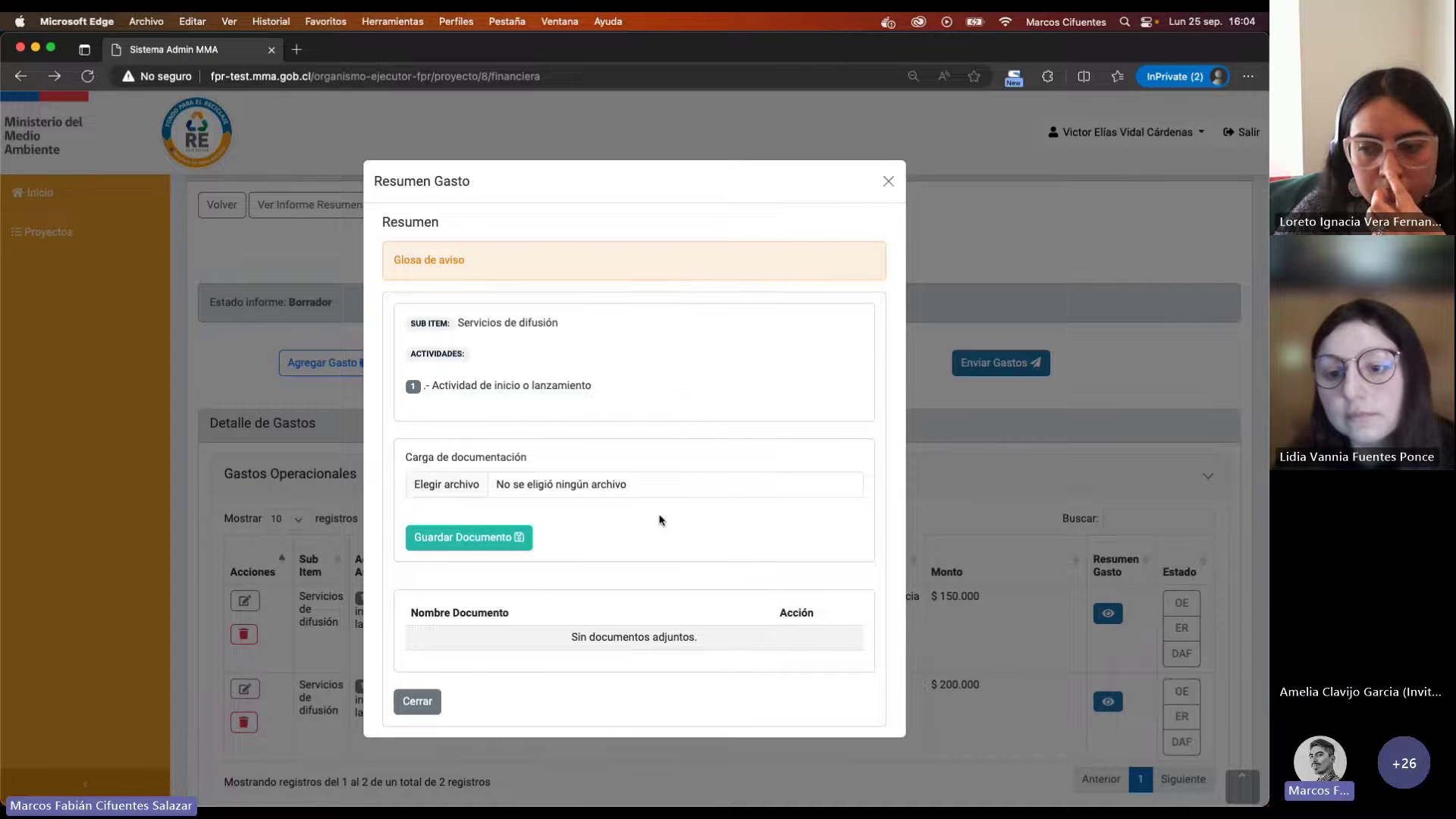
{"action": "left_click", "coordinate": [890, 179]}
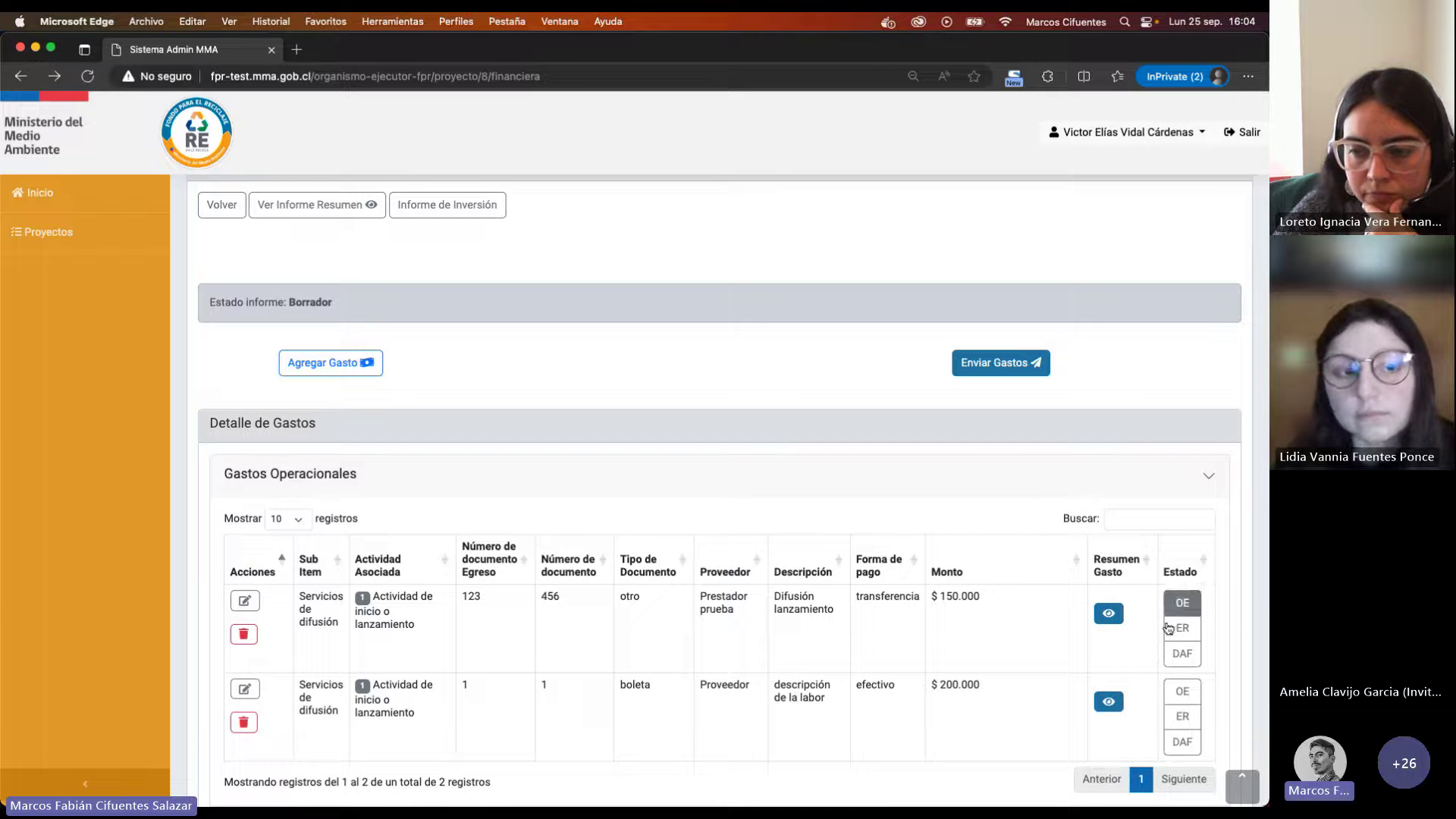
Step: Scroll back to the top of the PORVENIR RECICLA SUS ORGÁNICOS financial report
{"action": "scroll", "coordinate": [1127, 673], "scroll_direction": "down", "scroll_amount": 2}
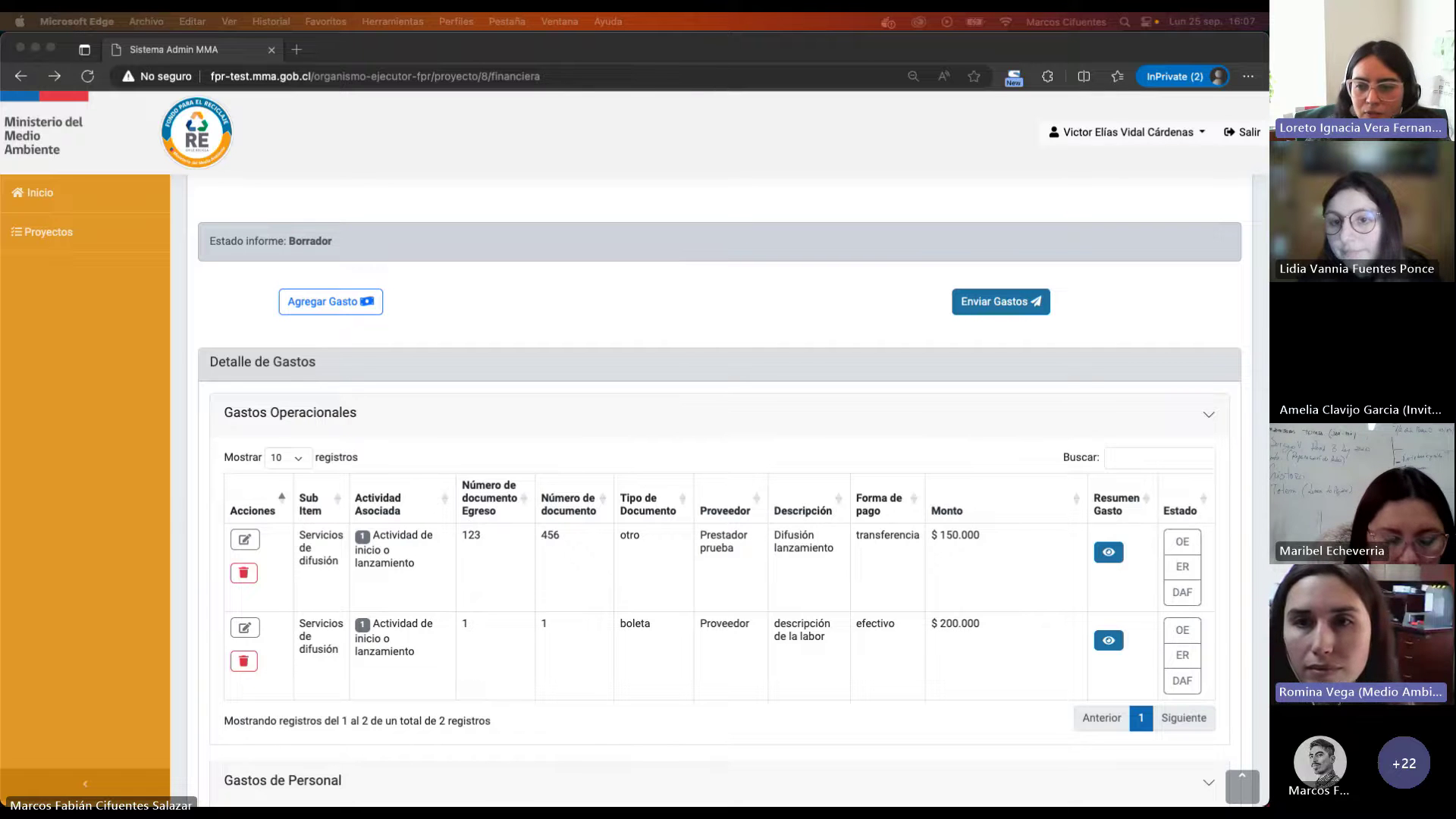
{"action": "scroll", "coordinate": [515, 267], "scroll_direction": "up", "scroll_amount": 1}
{"action": "scroll", "coordinate": [516, 267], "scroll_direction": "up", "scroll_amount": 2}
Step: Open the investment report and enter the responsible official's full name and RUT in section IV
{"action": "left_click", "coordinate": [444, 295]}
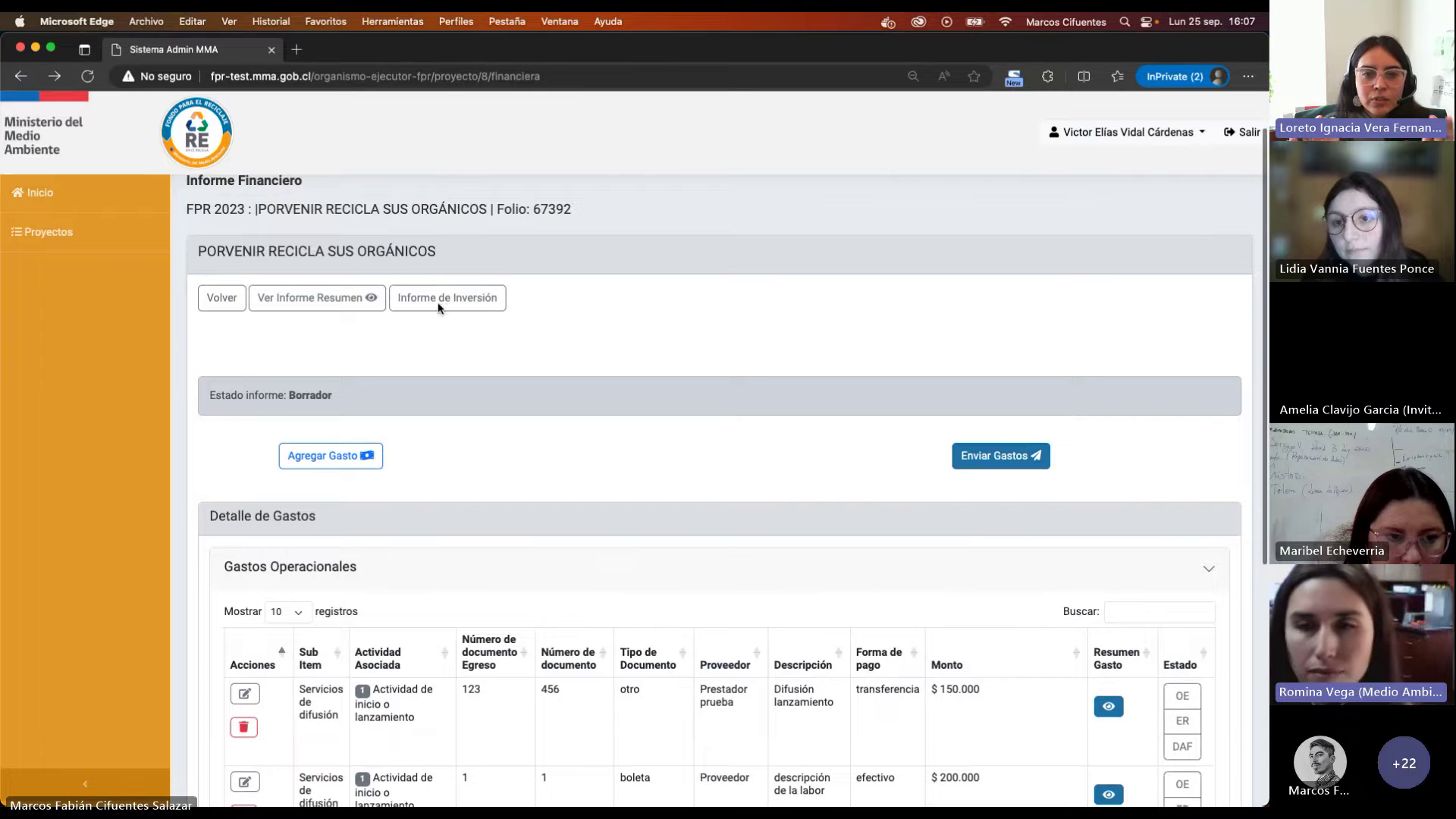
{"action": "scroll", "coordinate": [584, 523], "scroll_direction": "down", "scroll_amount": 15}
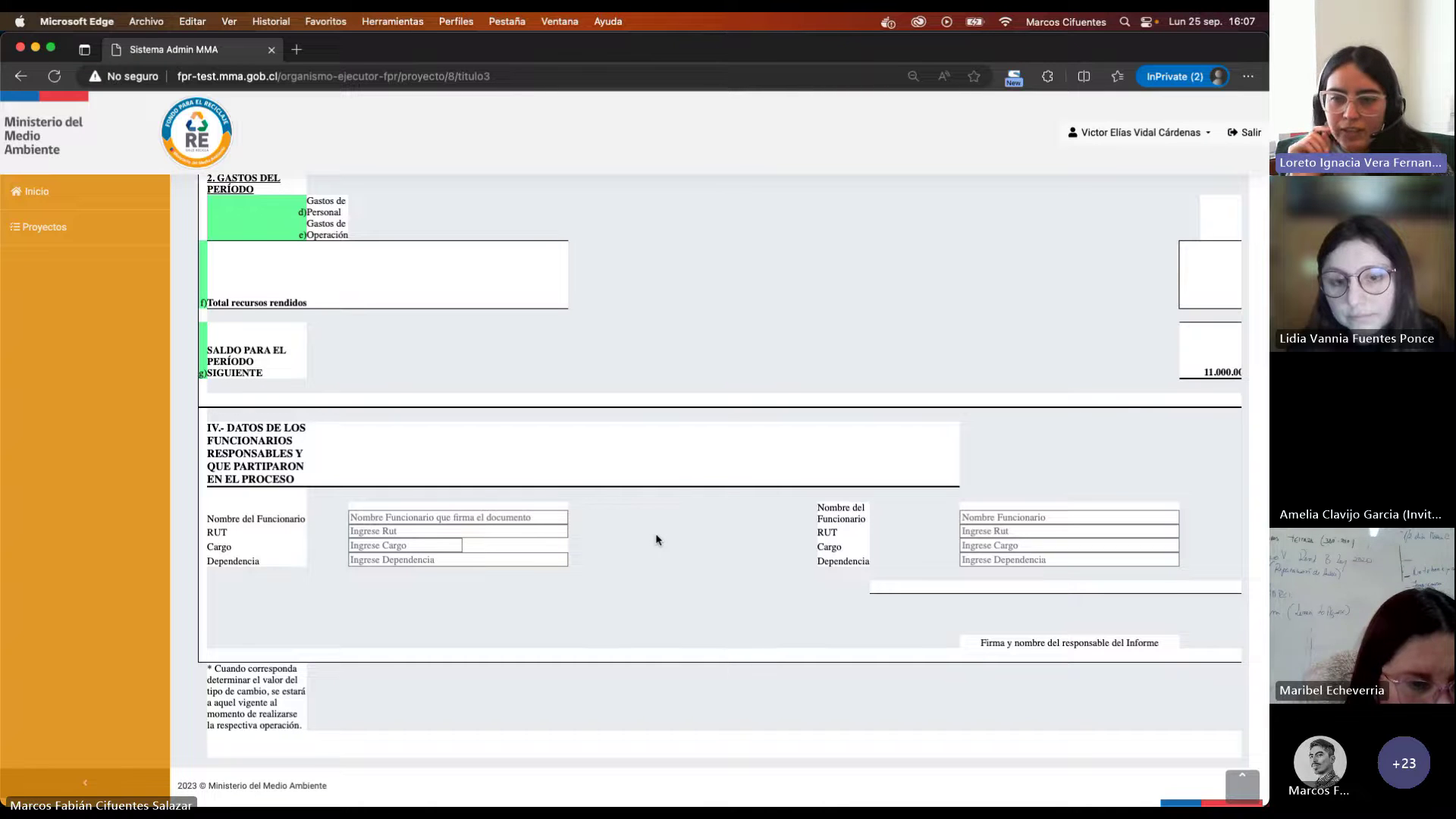
{"action": "left_click", "coordinate": [528, 513]}
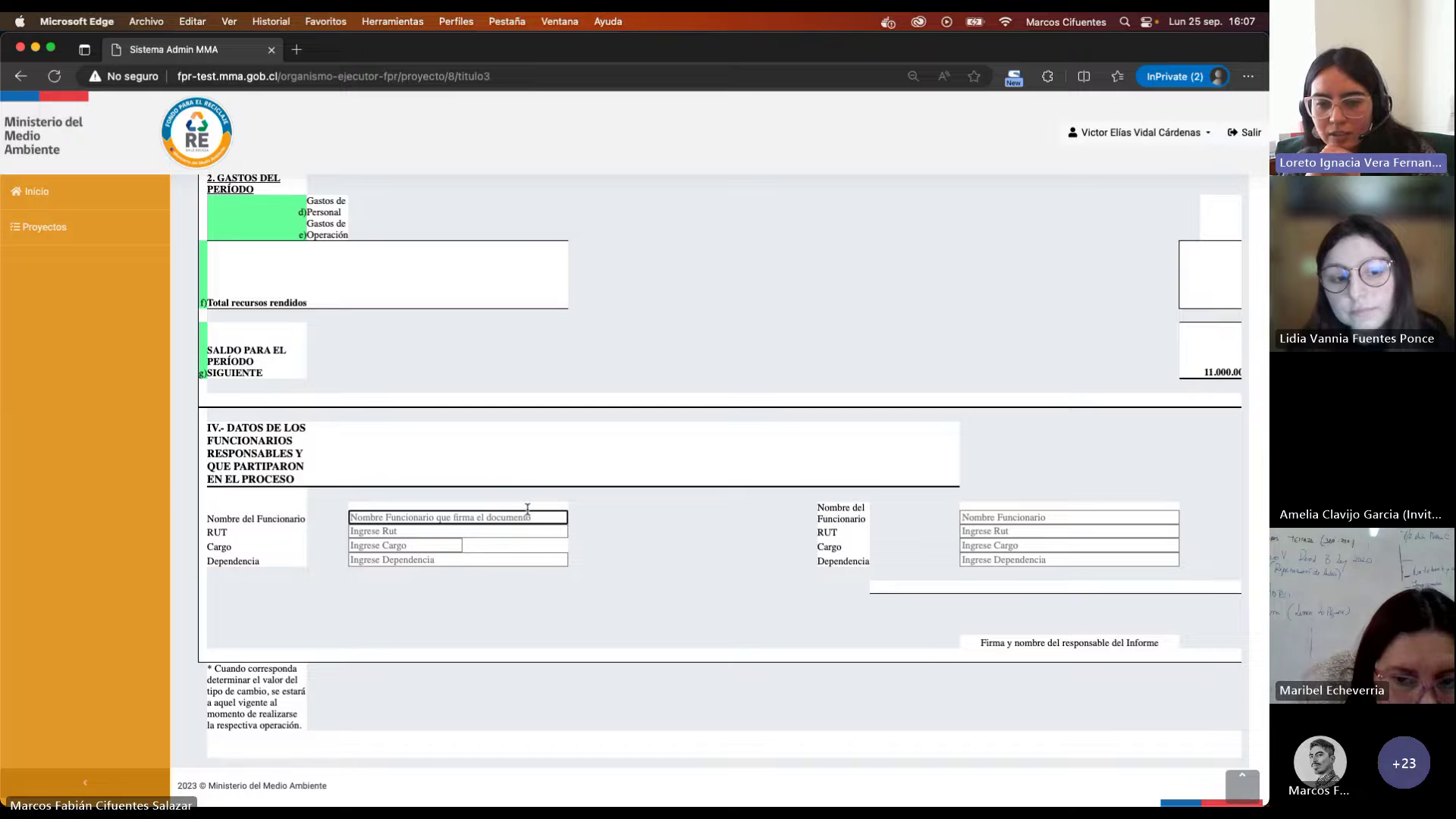
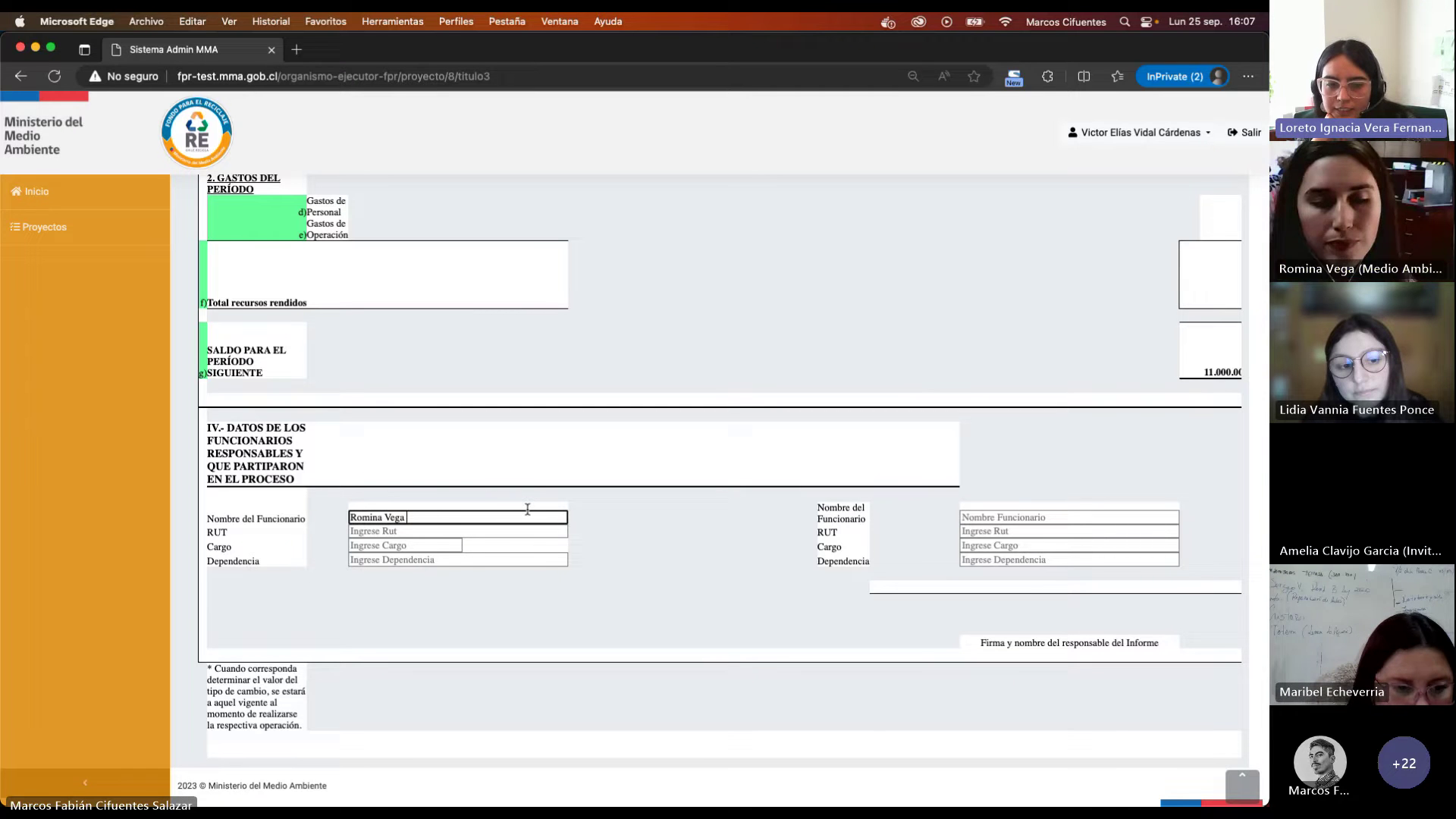
{"action": "left_click", "coordinate": [418, 529]}
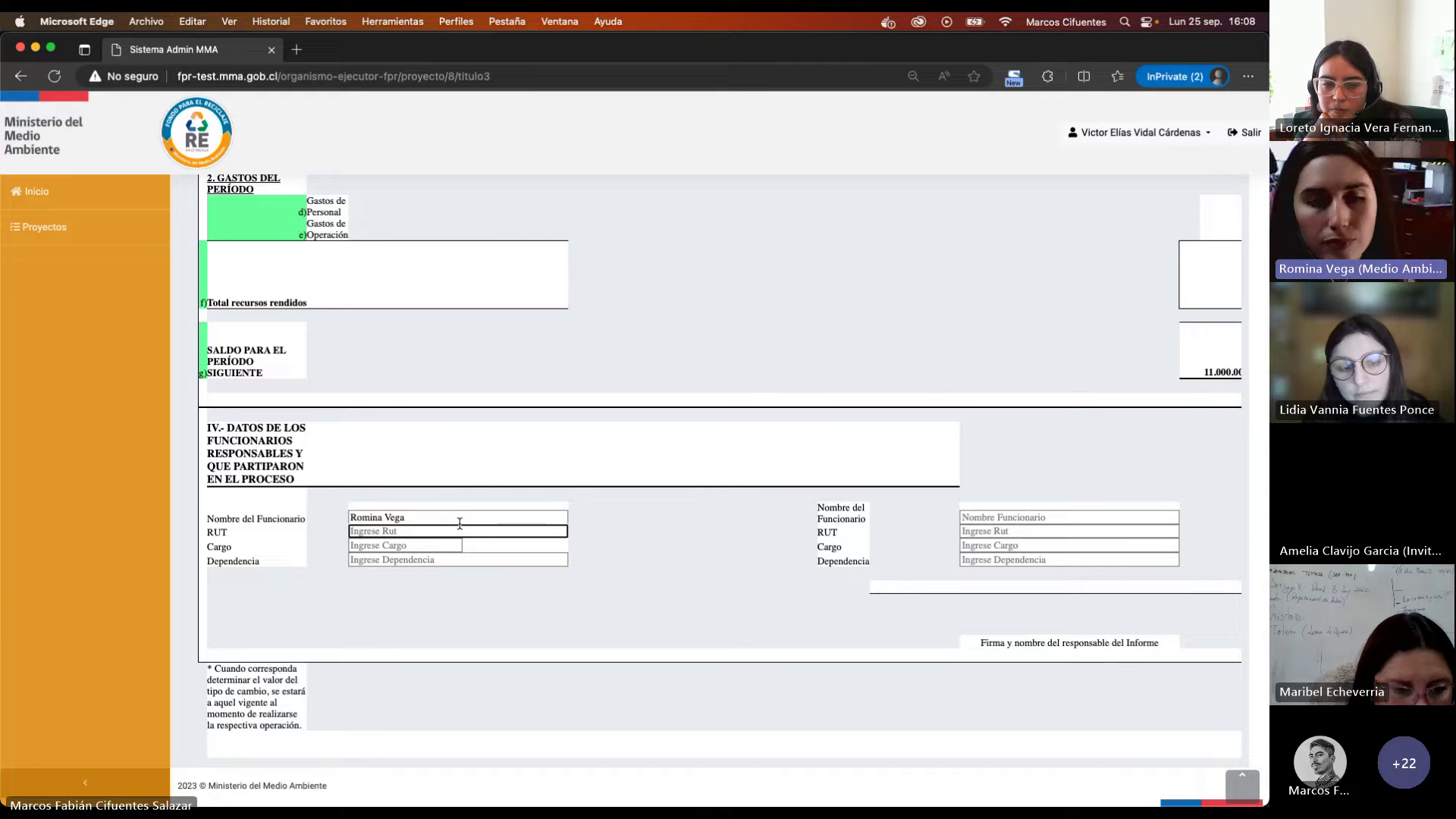
{"action": "type", "text": "1111111"}
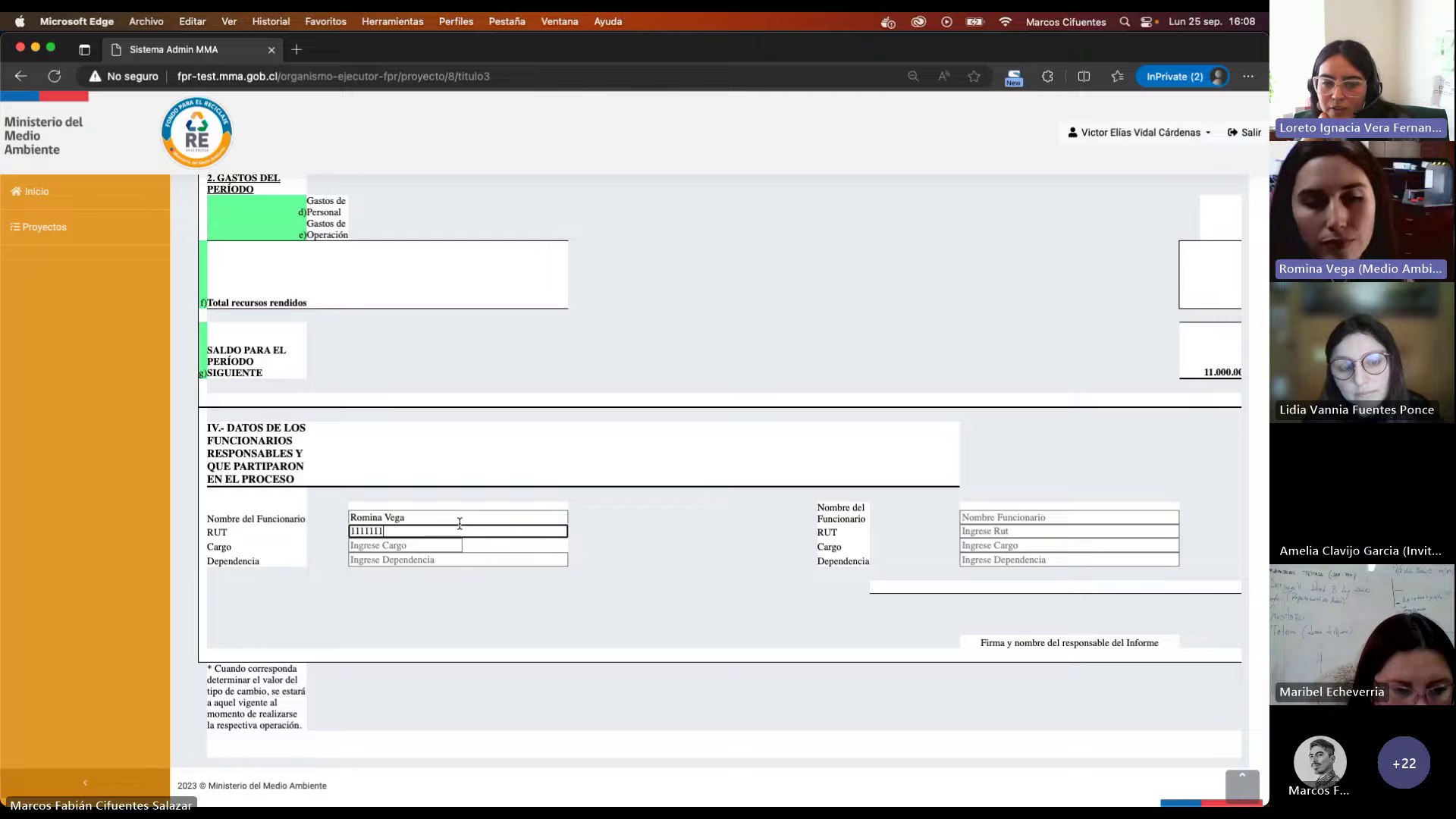
{"action": "type", "text": "1-1"}
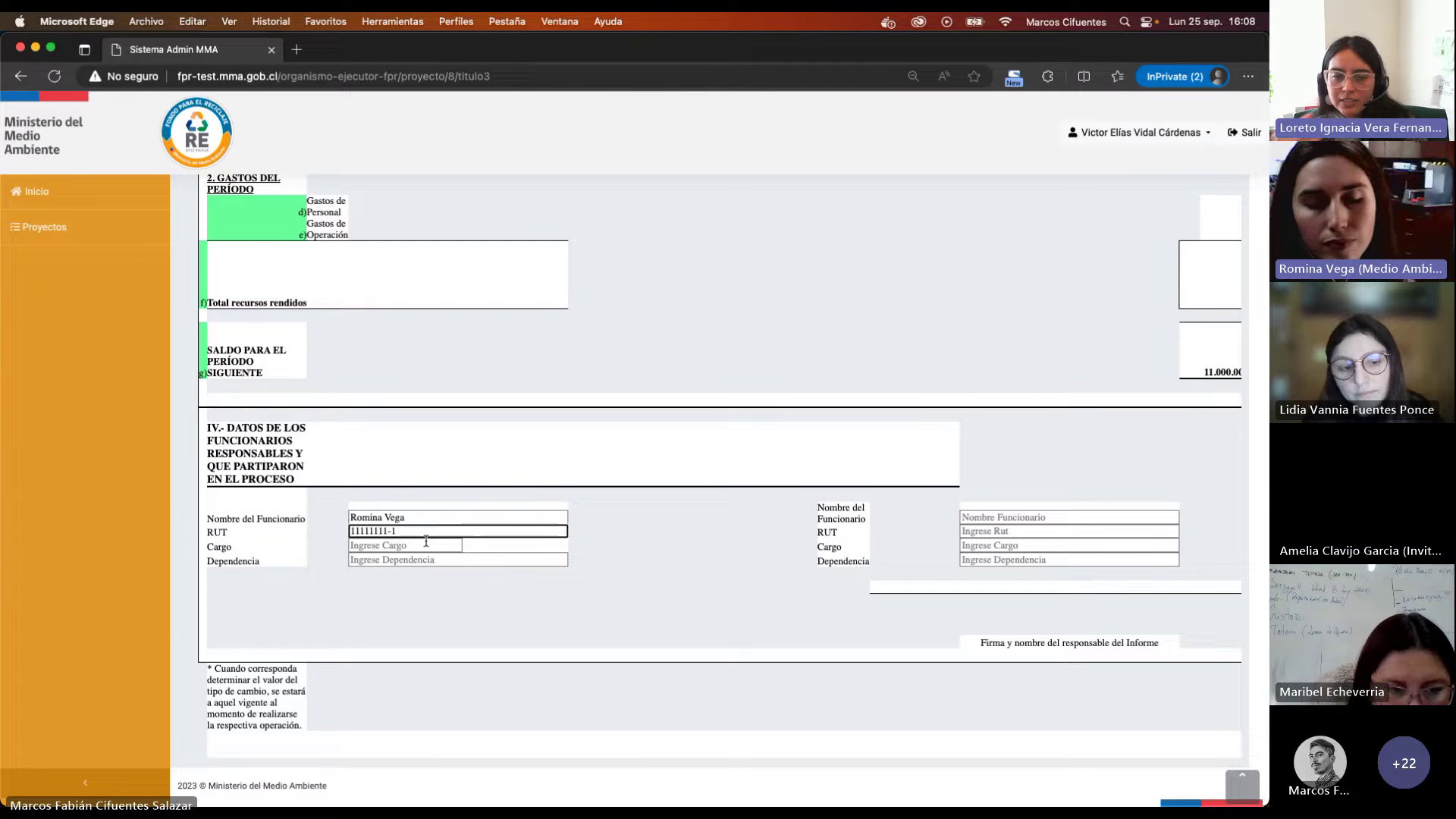
{"action": "left_click", "coordinate": [417, 548]}
{"action": "left_click", "coordinate": [483, 529]}
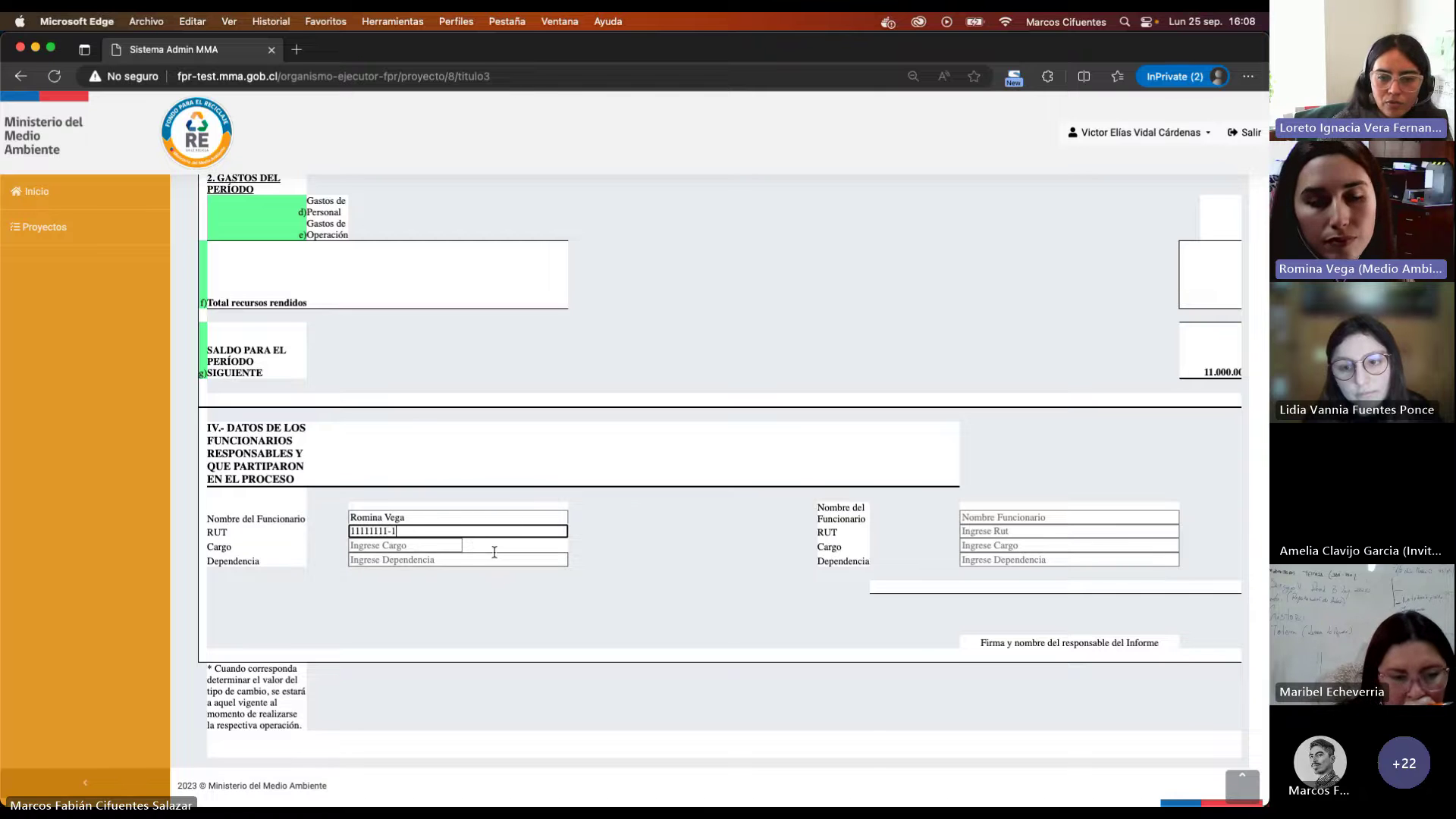
{"action": "left_click", "coordinate": [418, 544]}
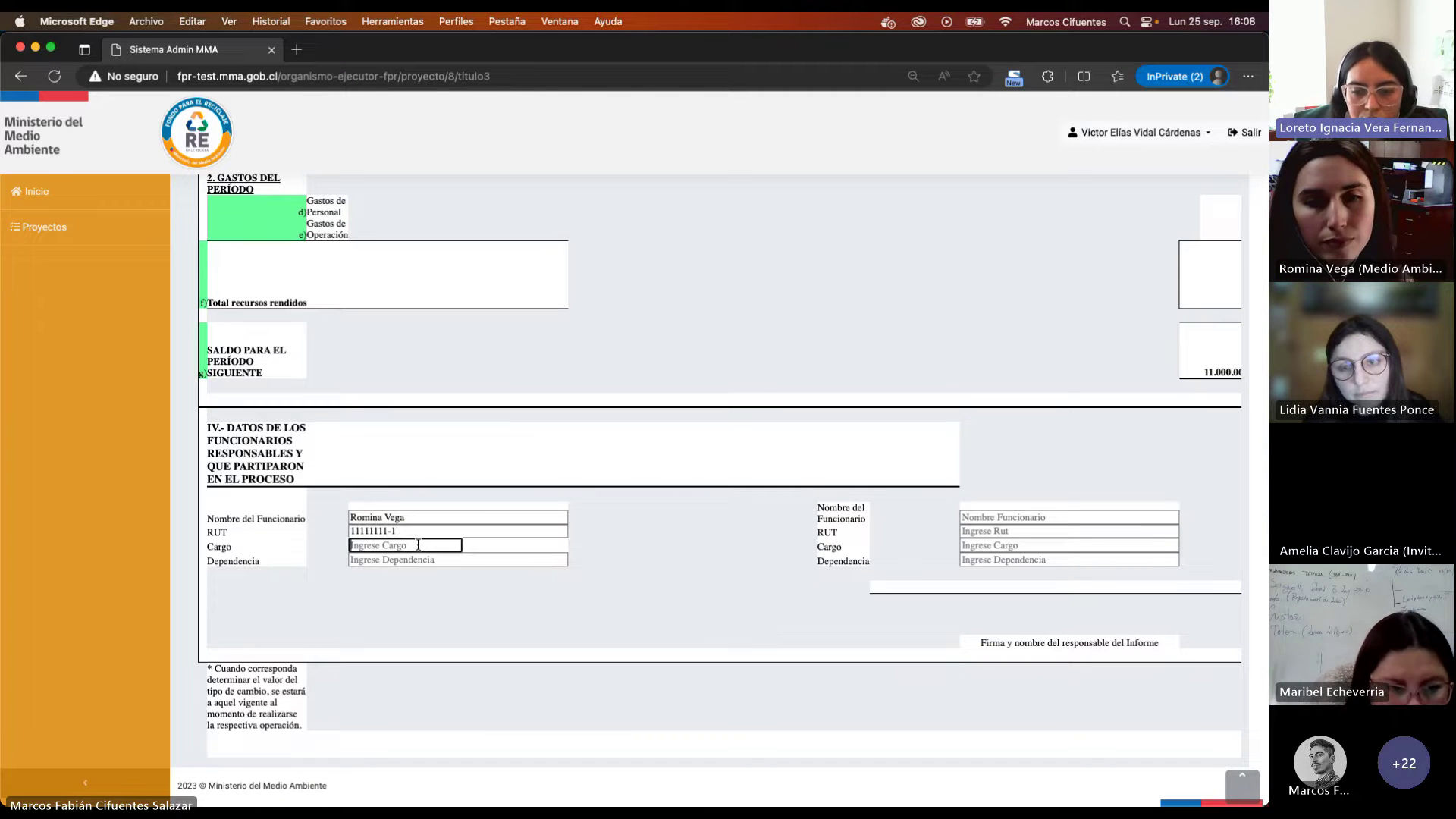
Step: Enter 'Coordinardor' as the second official's name, replacing the partly typed 'Funcionario'
{"action": "left_click", "coordinate": [1003, 515]}
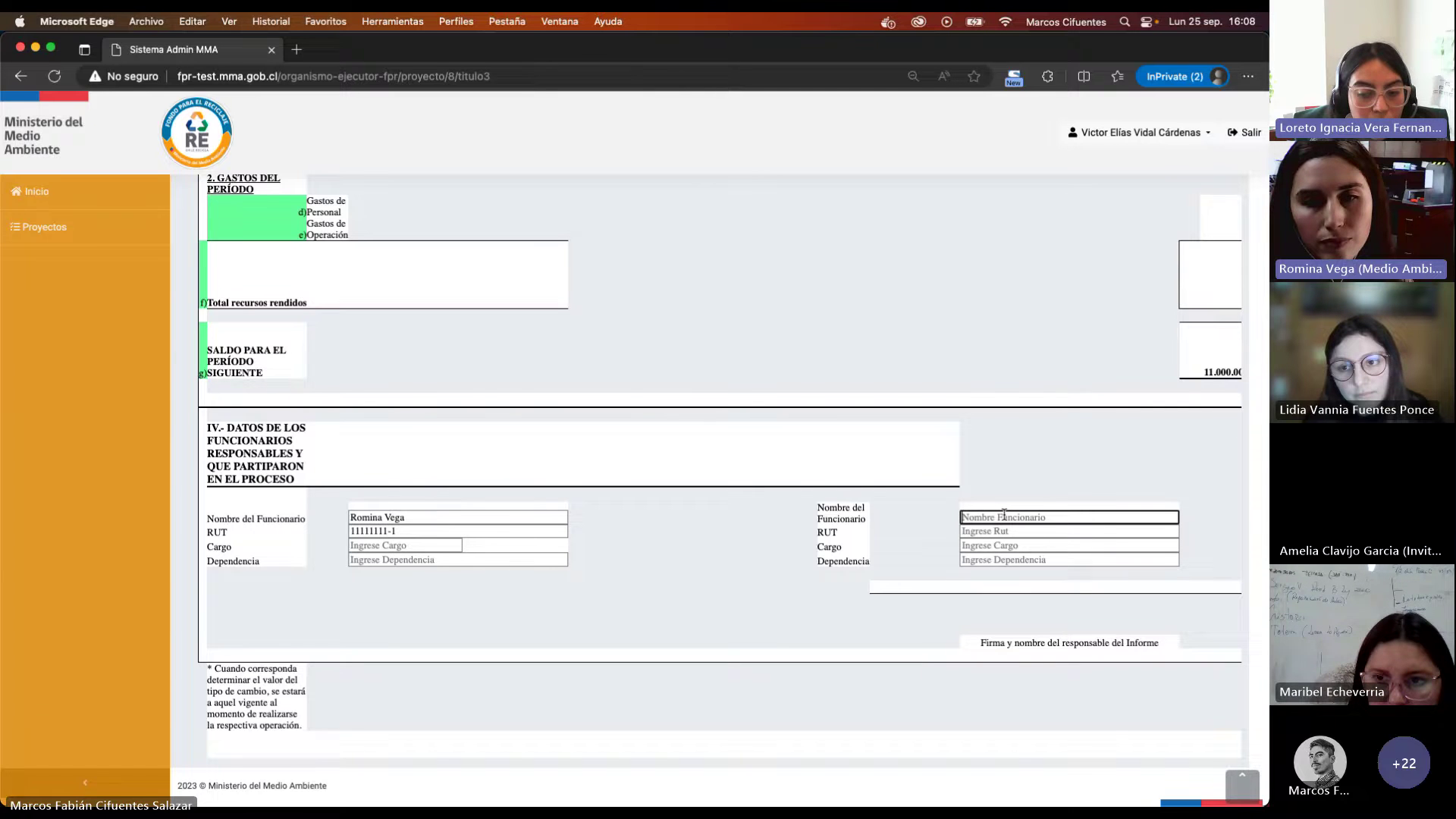
{"action": "type", "text": "Fun"}
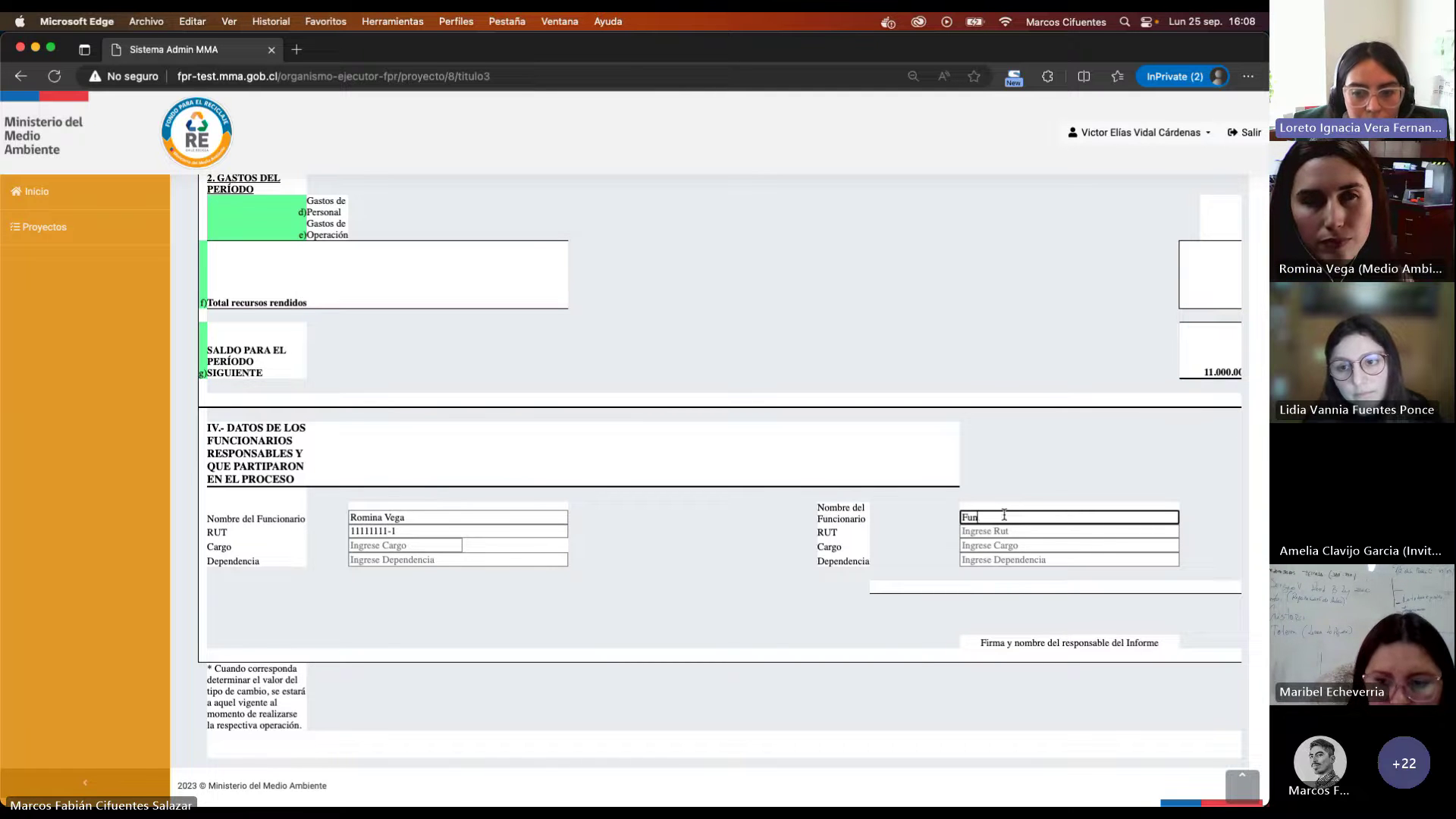
{"action": "type", "text": "cionario"}
{"action": "key", "text": "super+a"}
{"action": "type", "text": "d"}
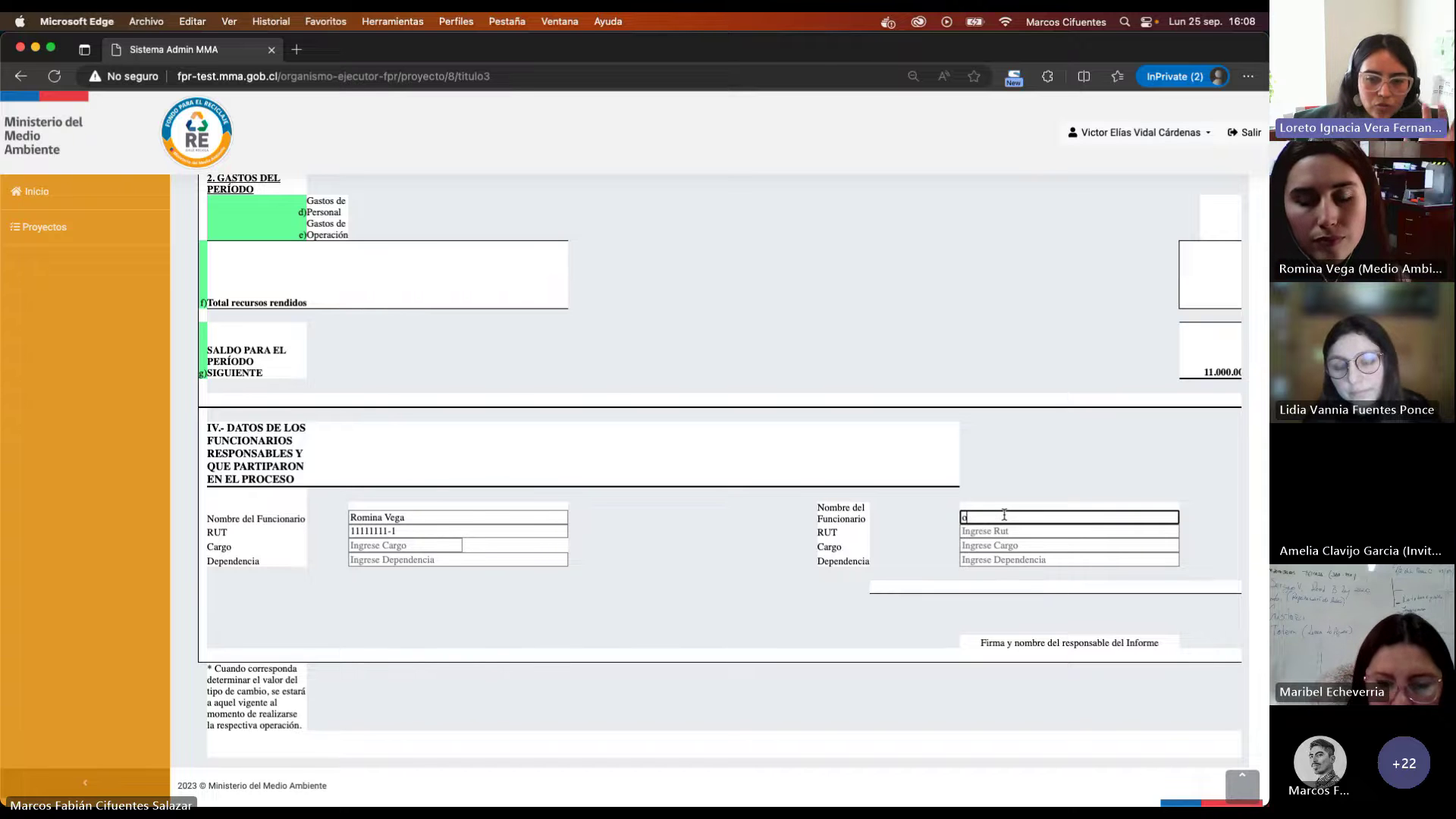
{"action": "type", "text": "oor"}
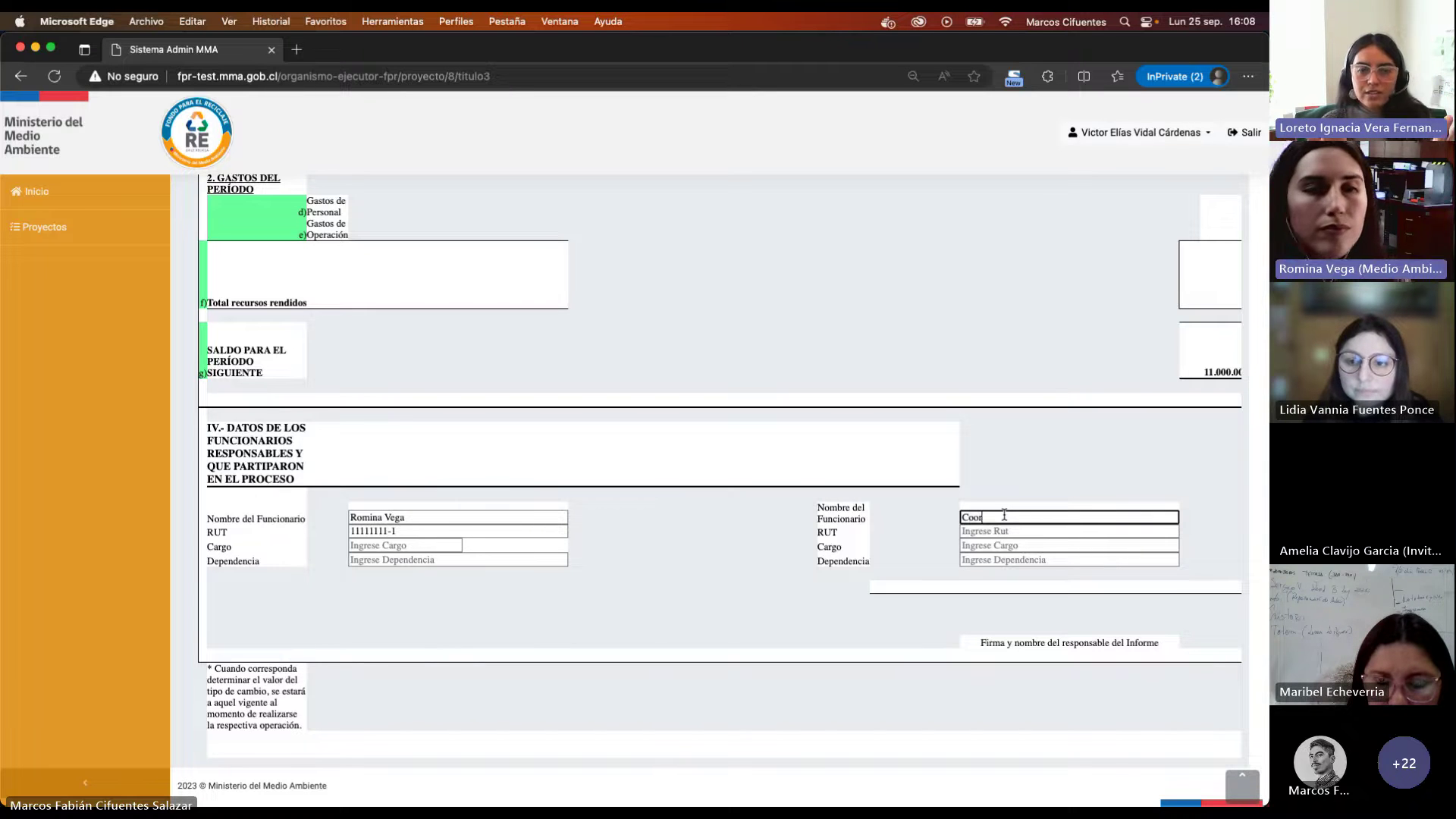
{"action": "type", "text": "dinardo"}
{"action": "type", "text": "r"}
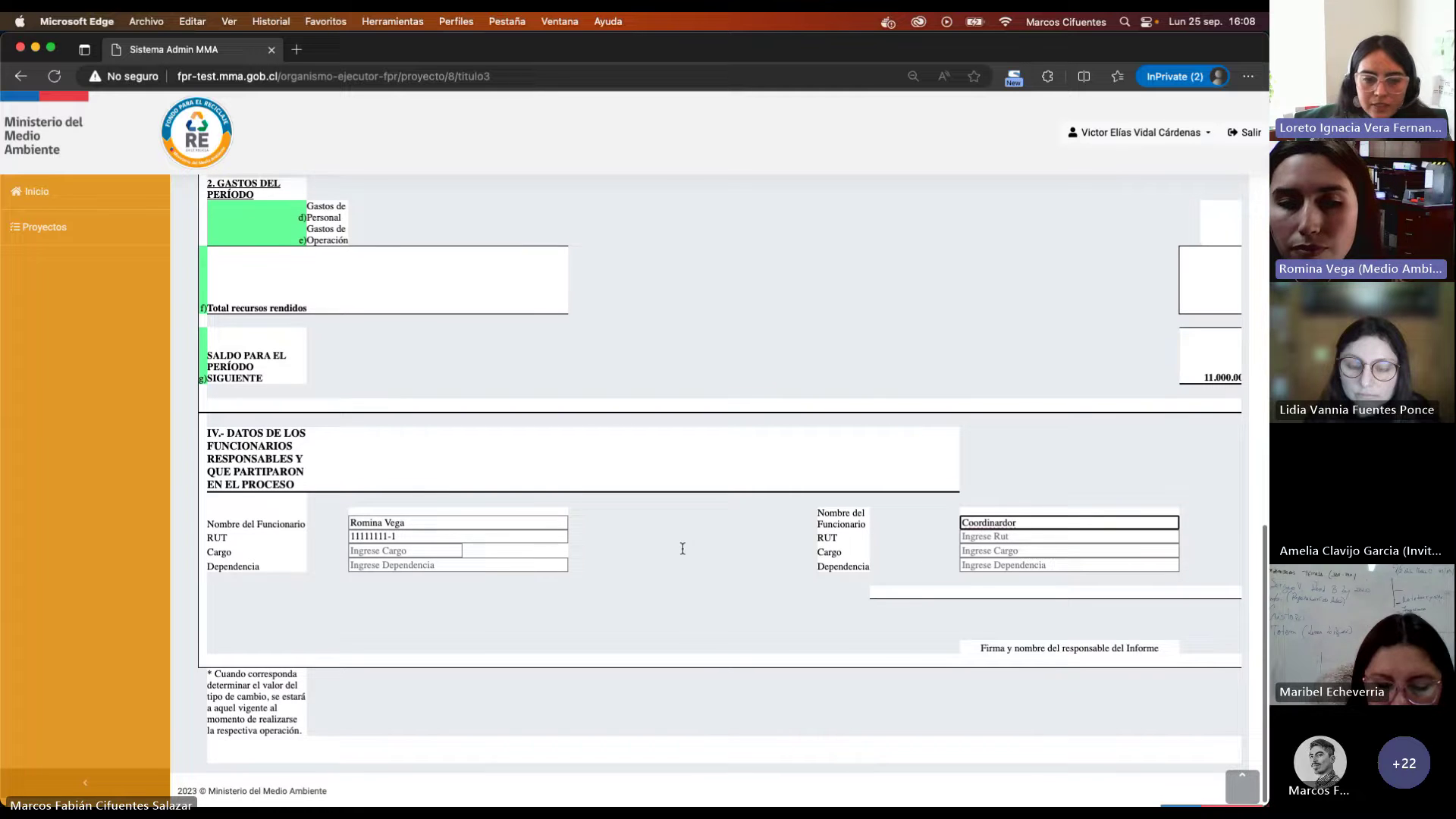
{"action": "scroll", "coordinate": [682, 548], "scroll_direction": "up", "scroll_amount": 5}
{"action": "scroll", "coordinate": [683, 548], "scroll_direction": "up", "scroll_amount": 10}
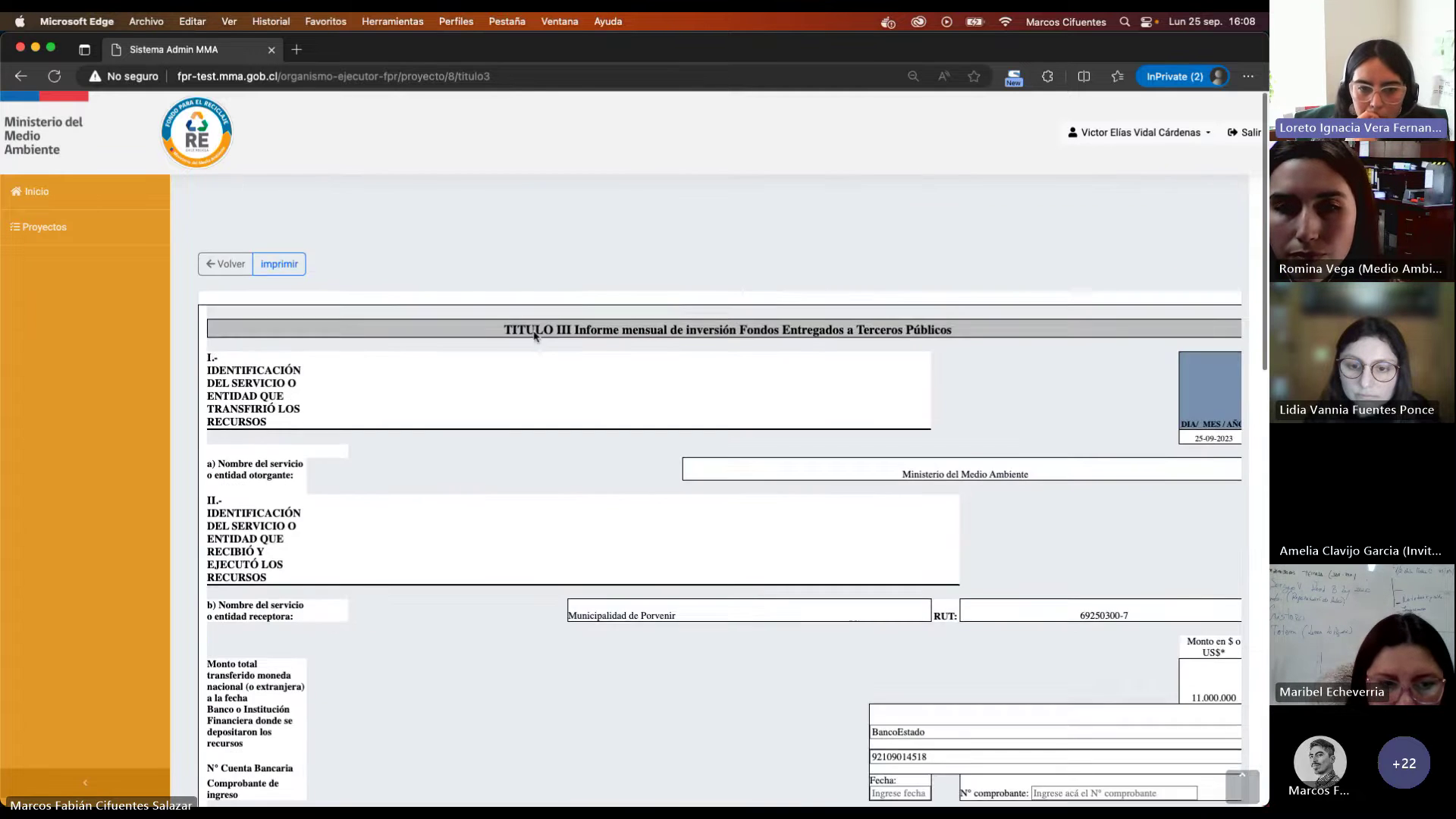
Step: Generate the printable Informe Financiero PDF in Edge with imprimir
{"action": "left_click", "coordinate": [273, 255]}
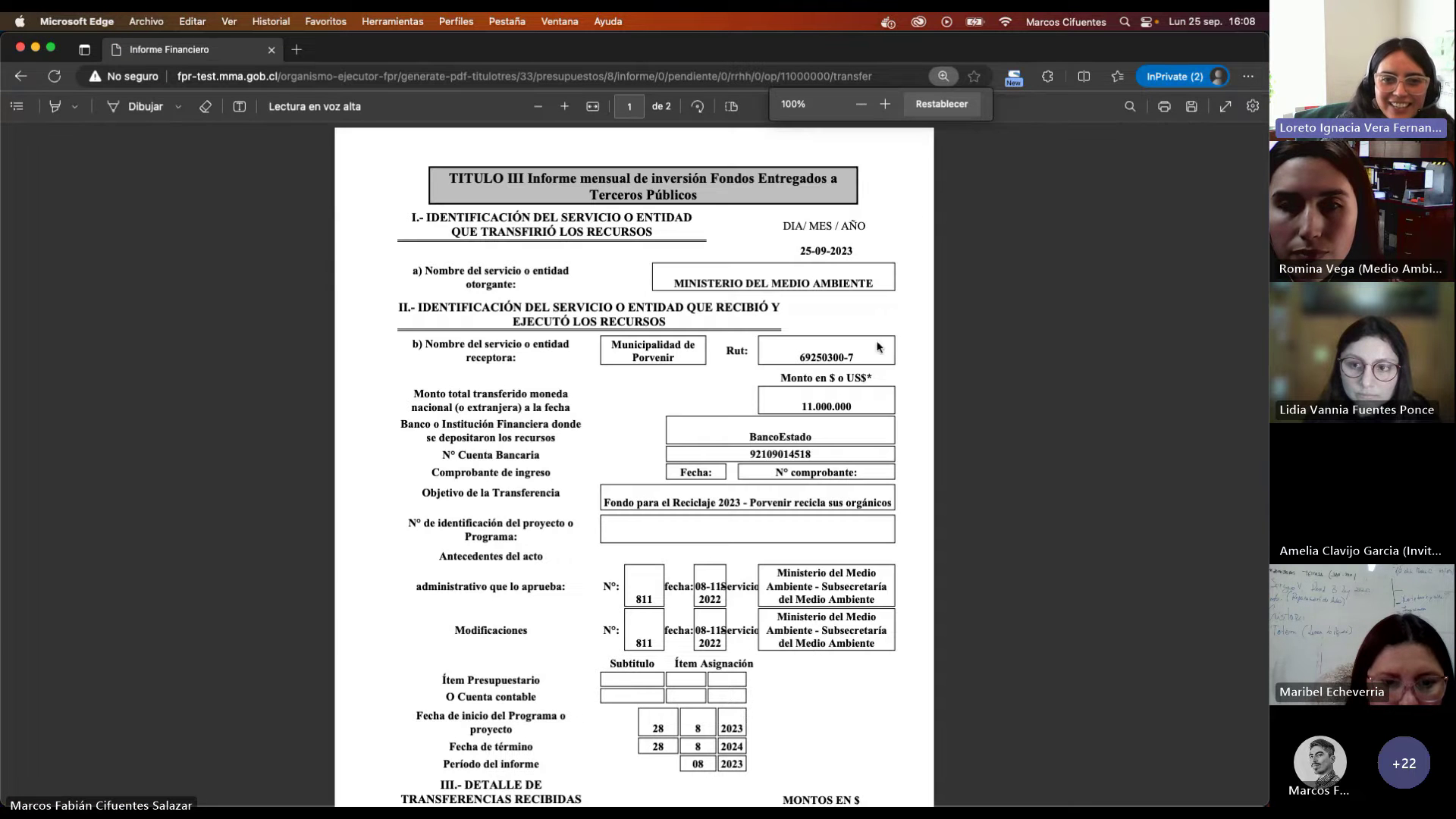
{"action": "scroll", "coordinate": [872, 250], "scroll_direction": "down", "scroll_amount": 5}
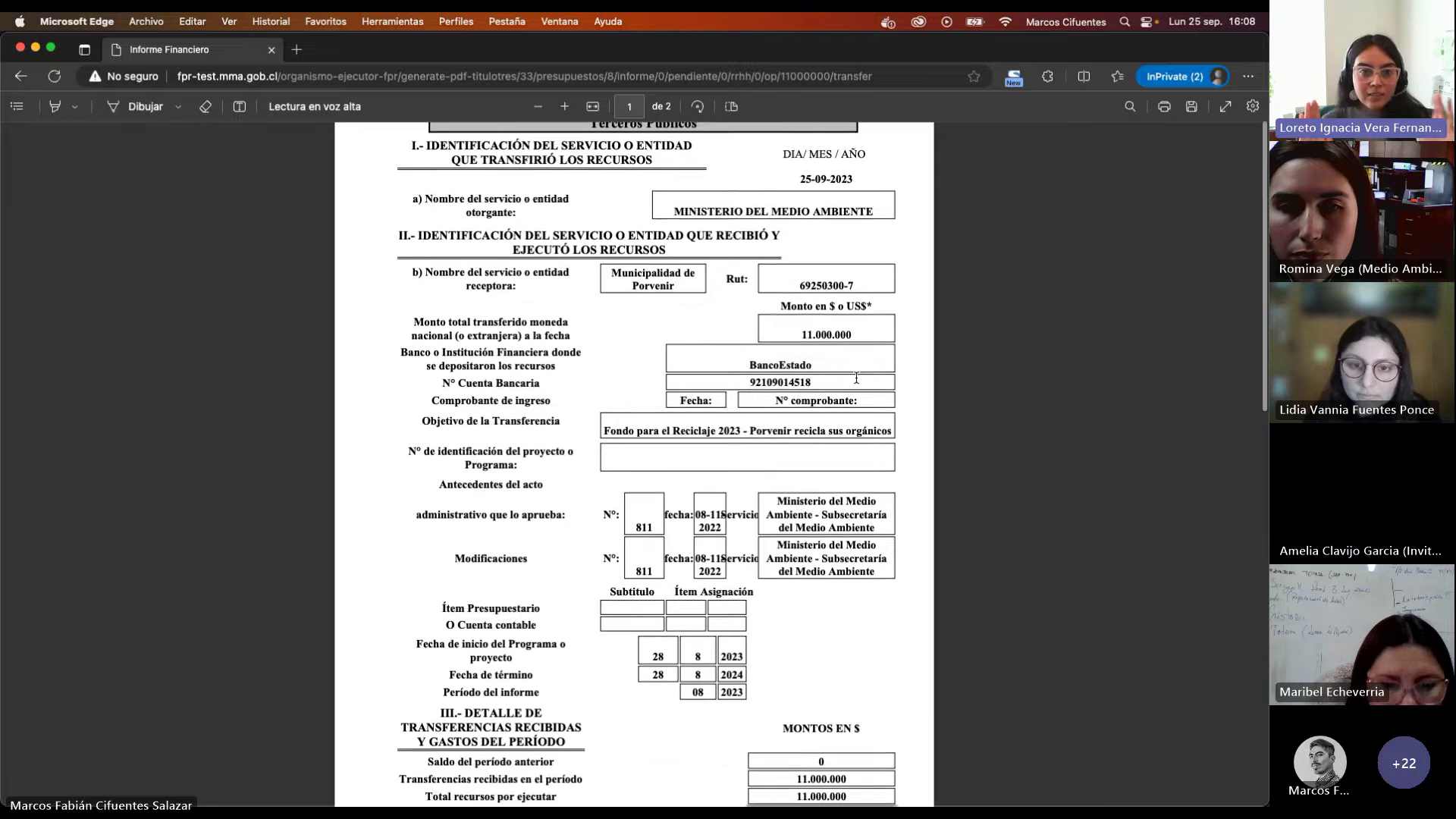
{"action": "scroll", "coordinate": [856, 376], "scroll_direction": "up", "scroll_amount": 4}
{"action": "scroll", "coordinate": [856, 377], "scroll_direction": "up", "scroll_amount": 1}
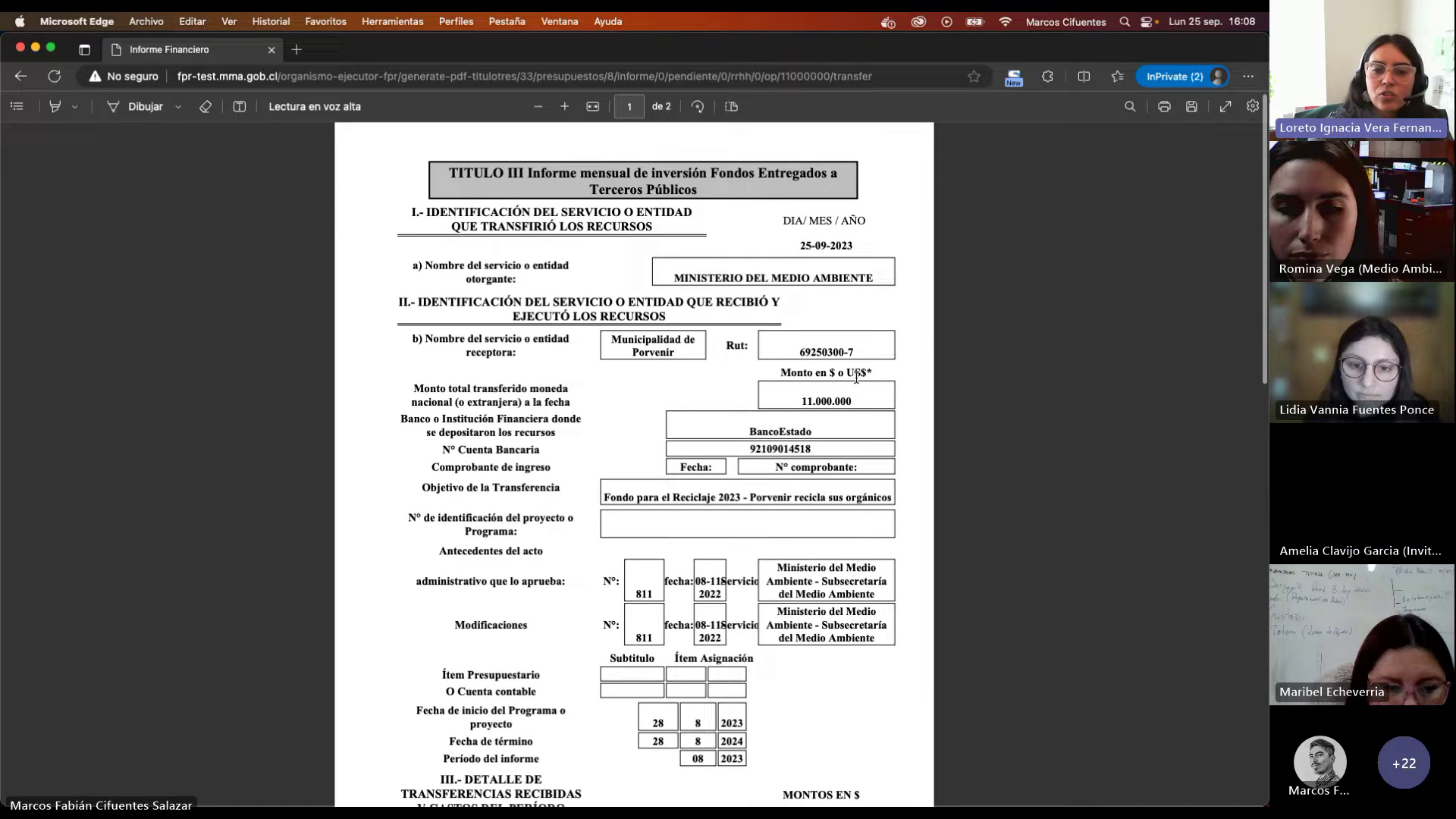
Step: Review both PDF pages, confirming $11.000.000 received, $0 rendered and both officials in section IV
{"action": "scroll", "coordinate": [856, 377], "scroll_direction": "down", "scroll_amount": 2}
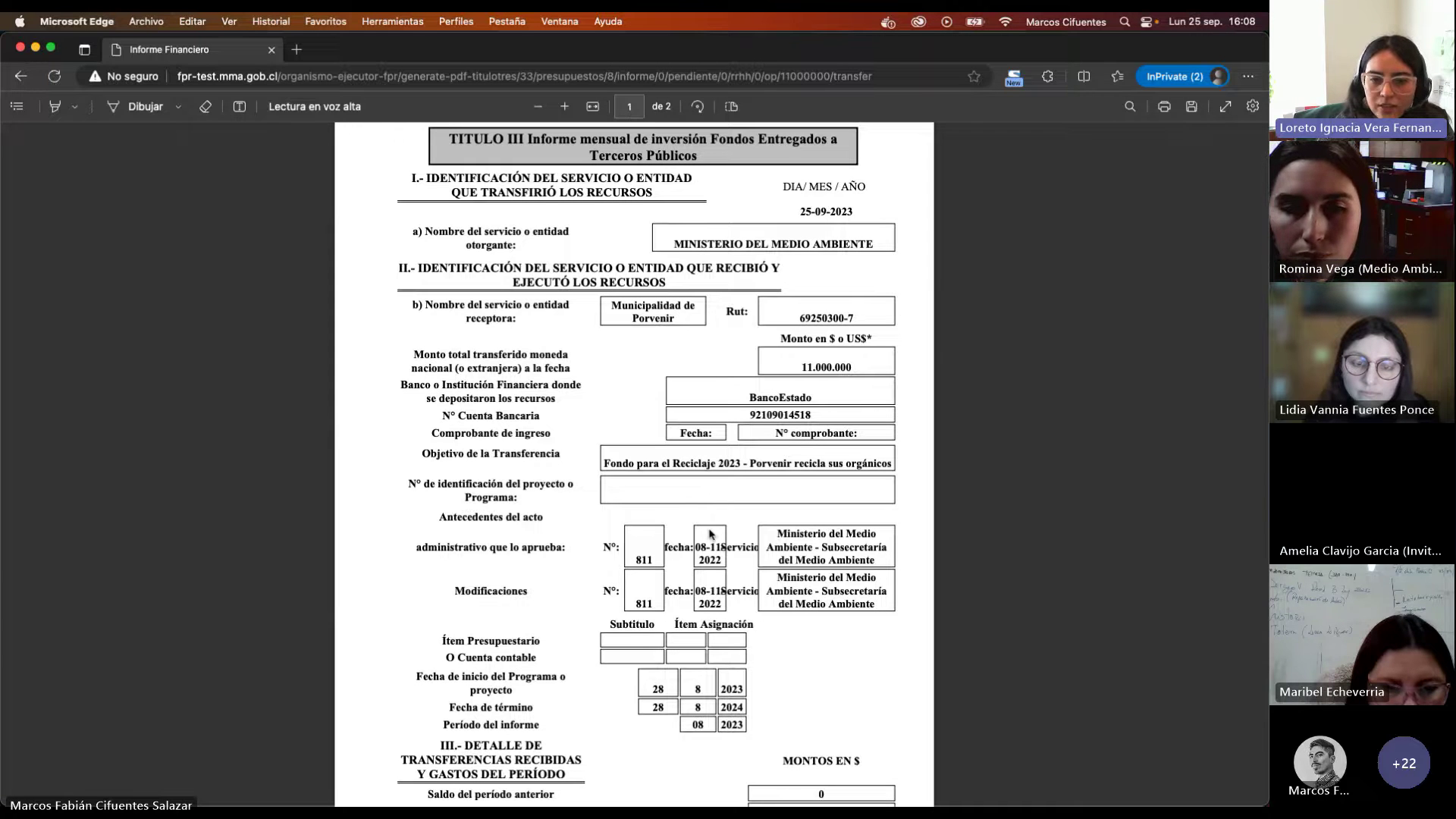
{"action": "scroll", "coordinate": [711, 534], "scroll_direction": "down", "scroll_amount": 3}
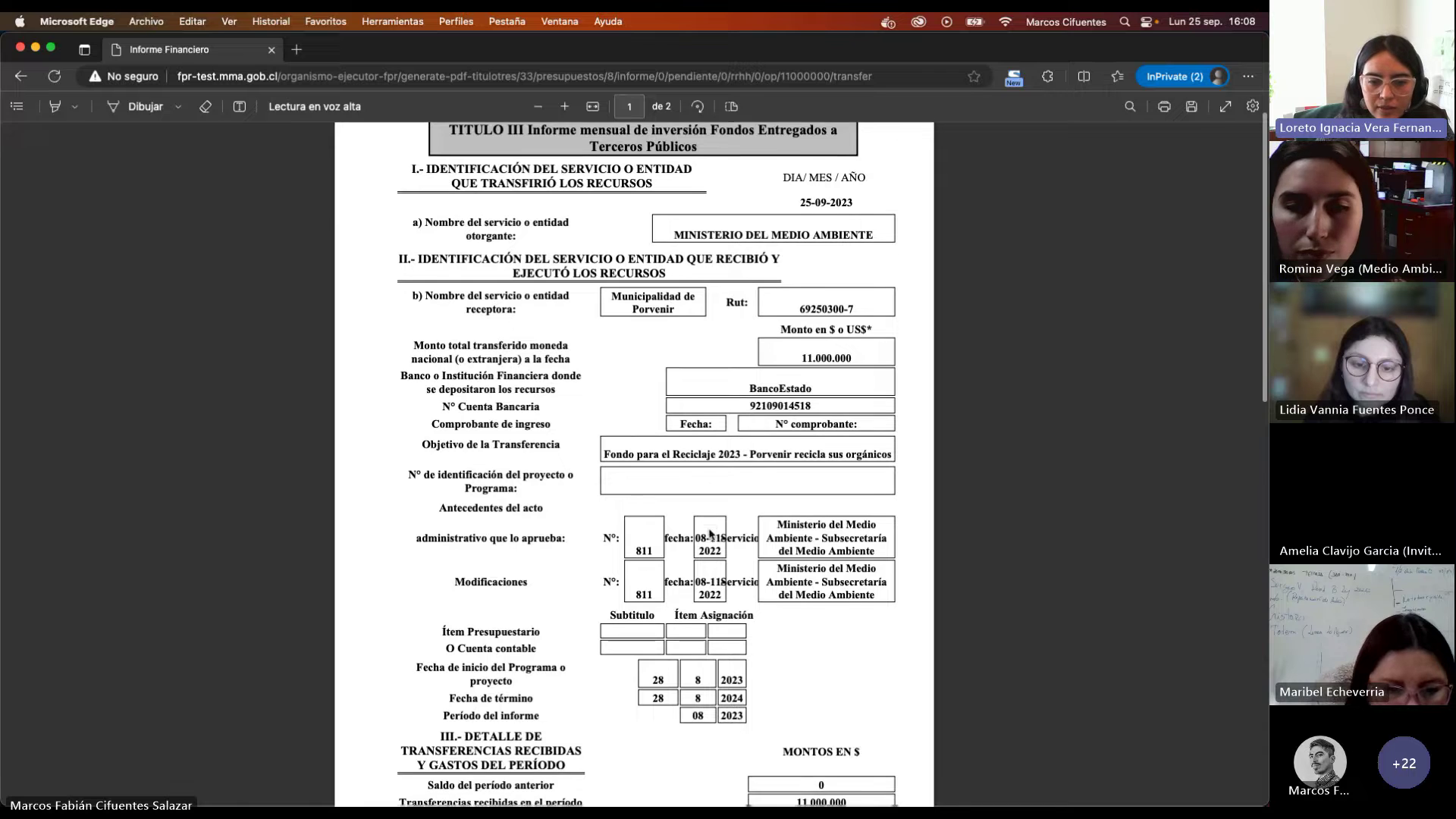
{"action": "scroll", "coordinate": [710, 534], "scroll_direction": "down", "scroll_amount": 4}
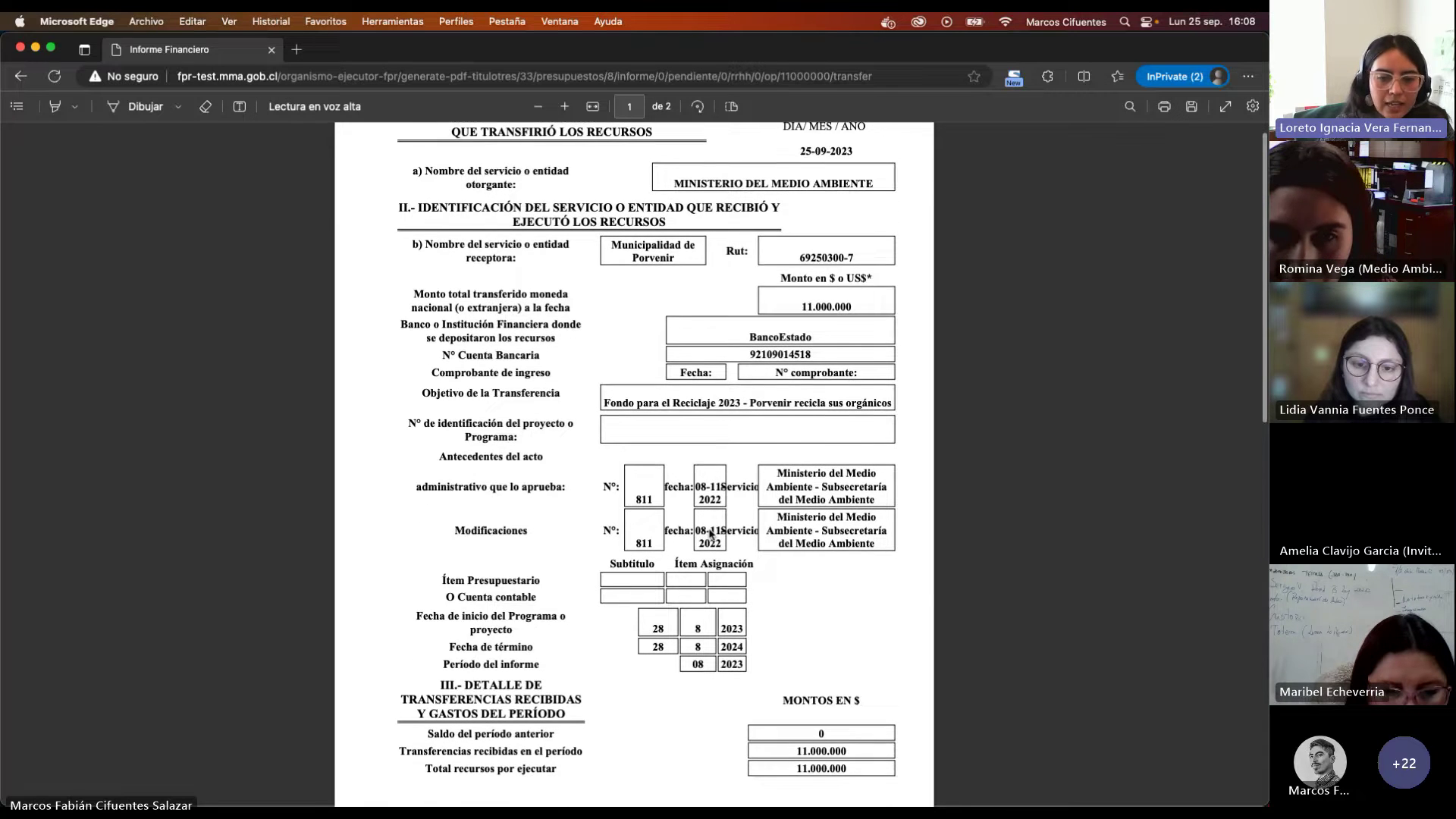
{"action": "scroll", "coordinate": [710, 533], "scroll_direction": "down", "scroll_amount": 3}
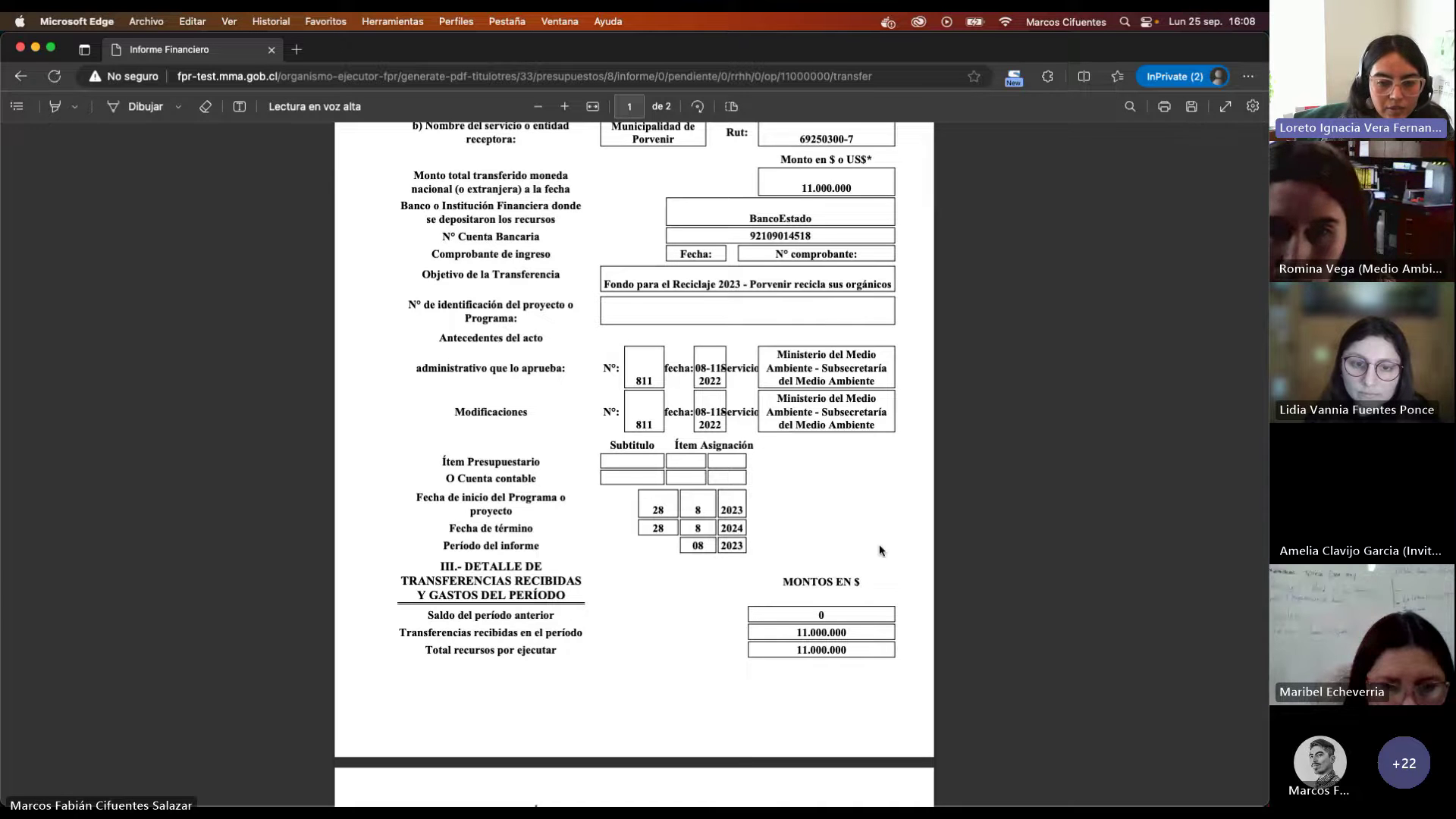
{"action": "scroll", "coordinate": [880, 546], "scroll_direction": "up", "scroll_amount": 2}
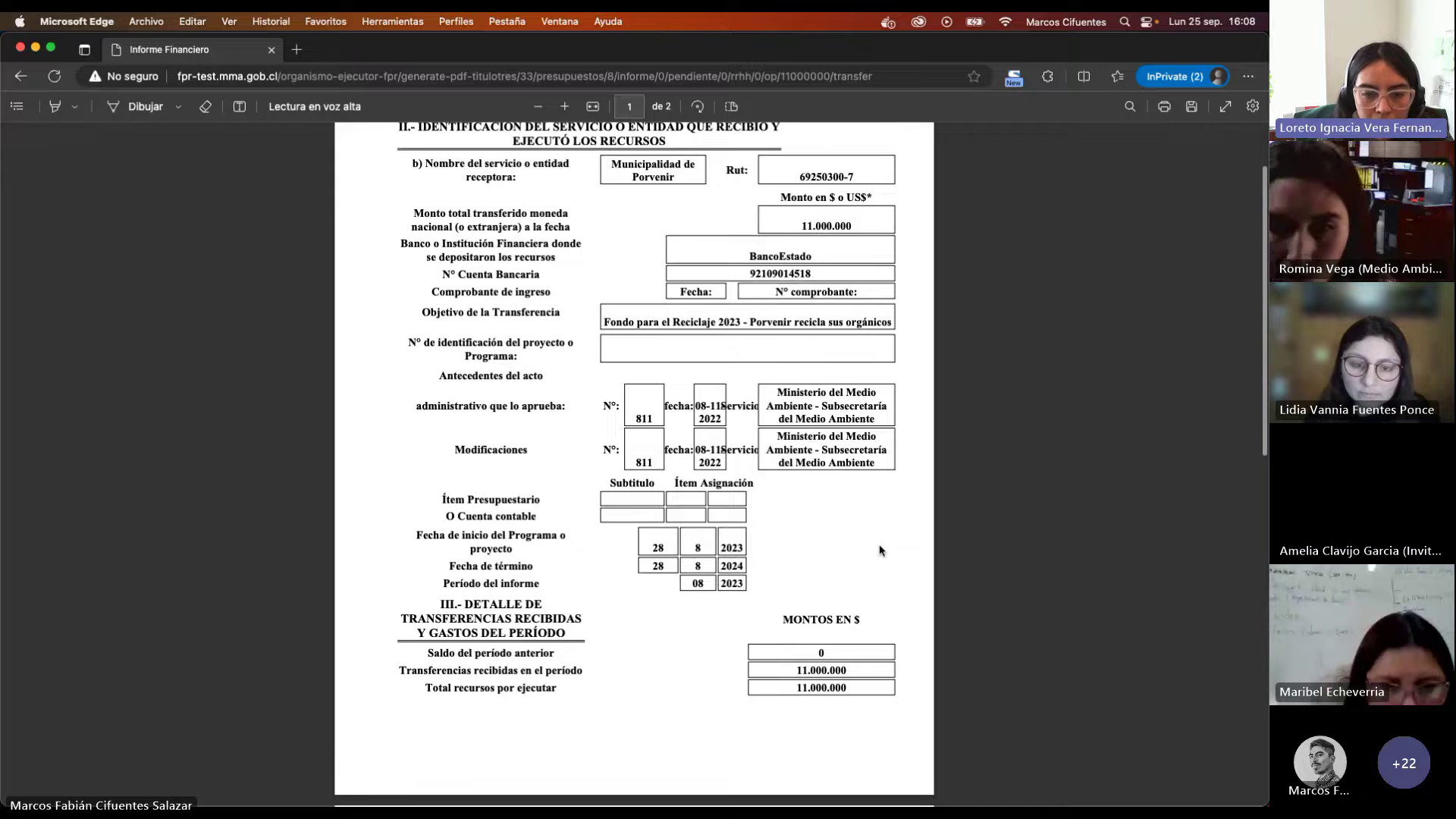
{"action": "scroll", "coordinate": [879, 546], "scroll_direction": "down", "scroll_amount": 7}
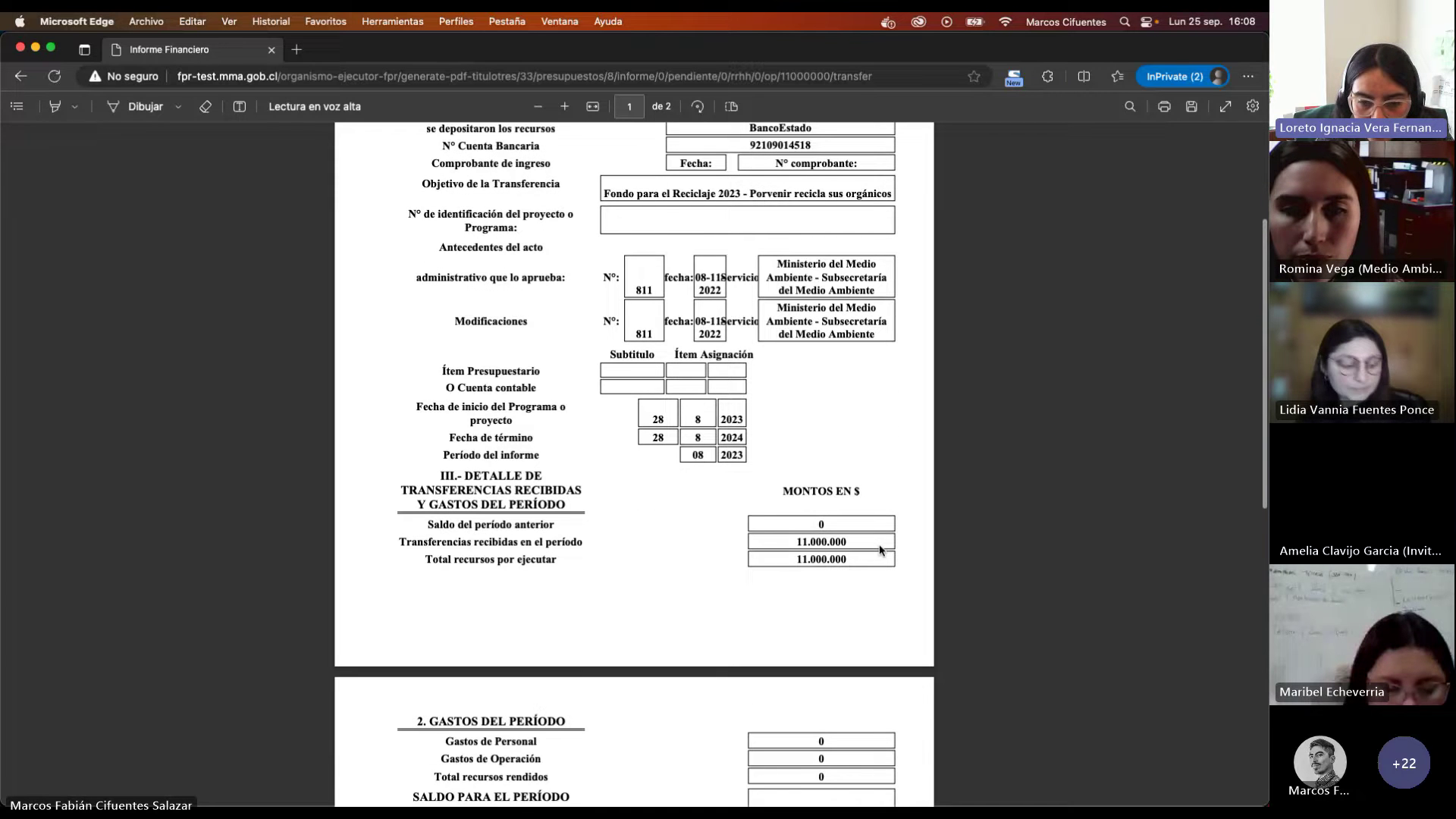
{"action": "scroll", "coordinate": [880, 547], "scroll_direction": "down", "scroll_amount": 5}
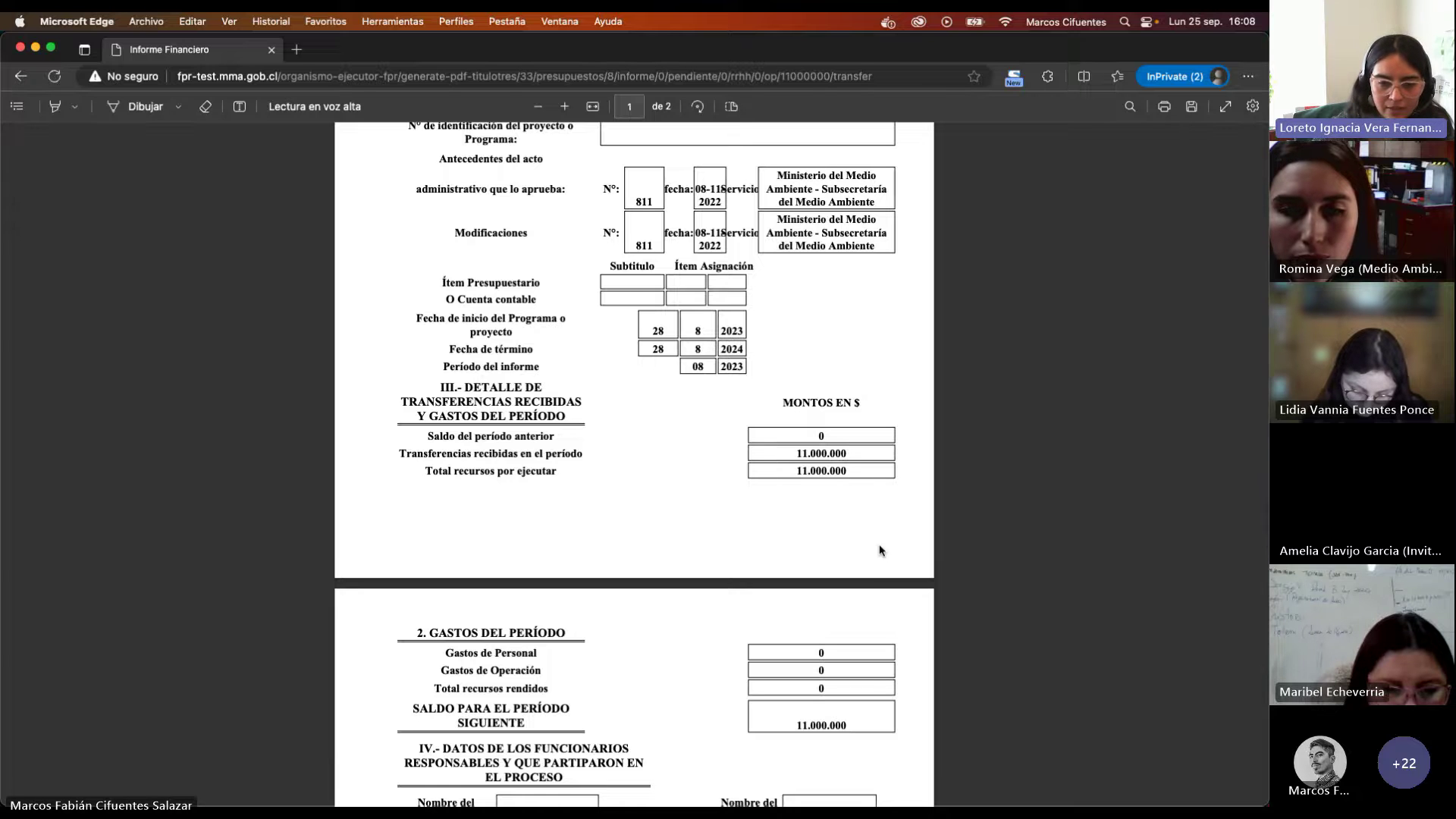
{"action": "scroll", "coordinate": [879, 550], "scroll_direction": "down", "scroll_amount": 7}
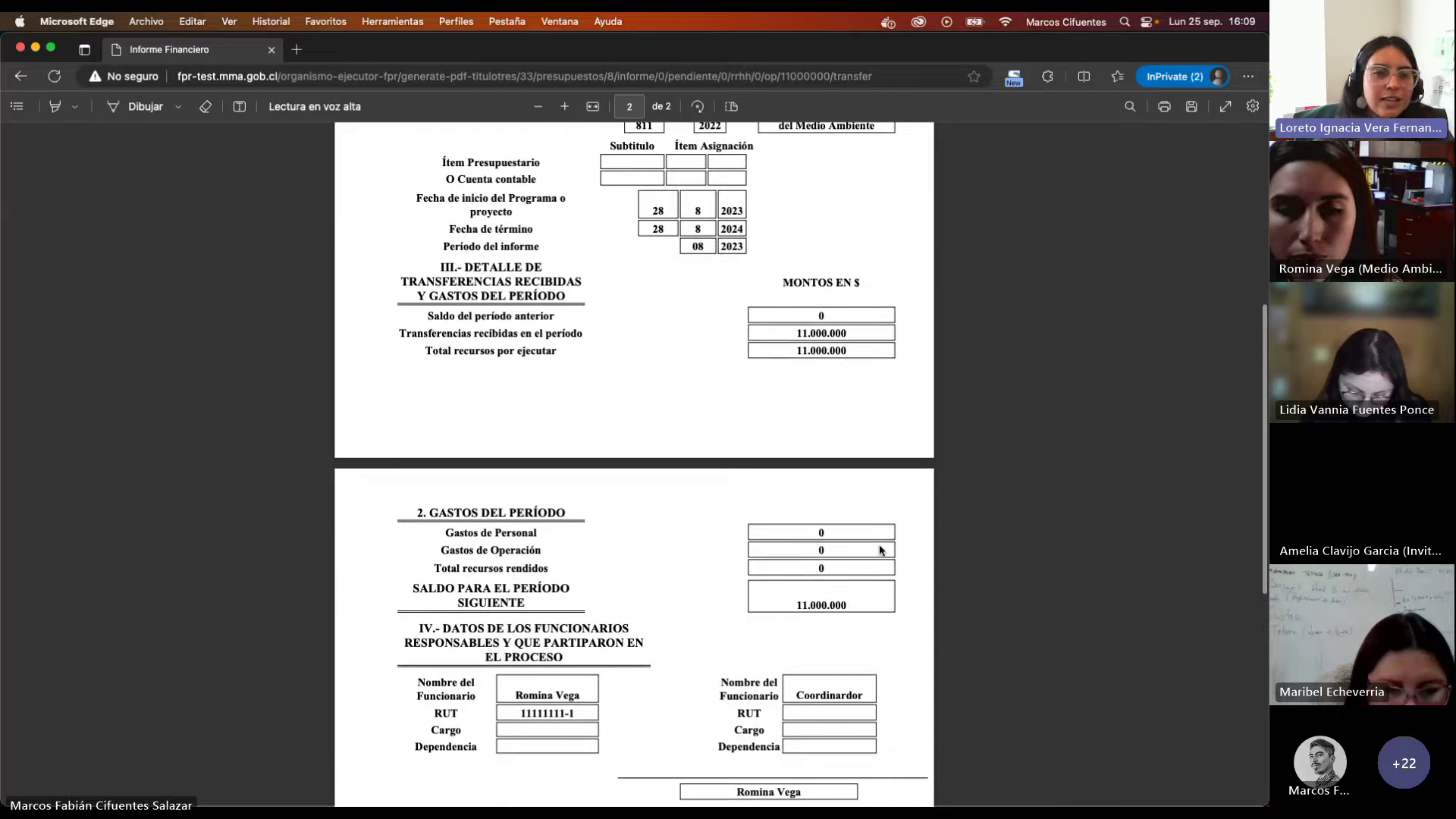
{"action": "scroll", "coordinate": [879, 548], "scroll_direction": "down", "scroll_amount": 4}
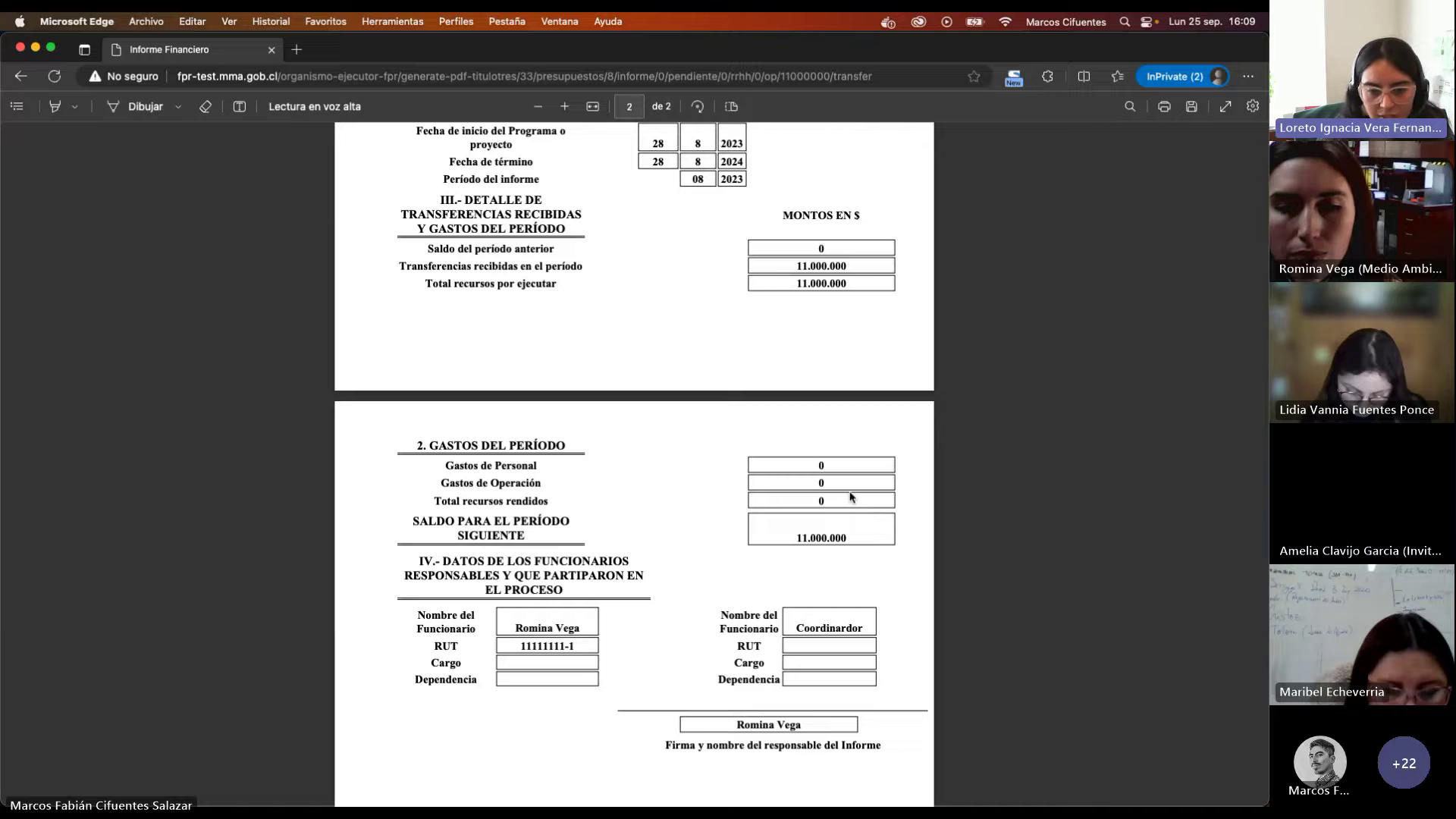
{"action": "scroll", "coordinate": [849, 497], "scroll_direction": "down", "scroll_amount": 5}
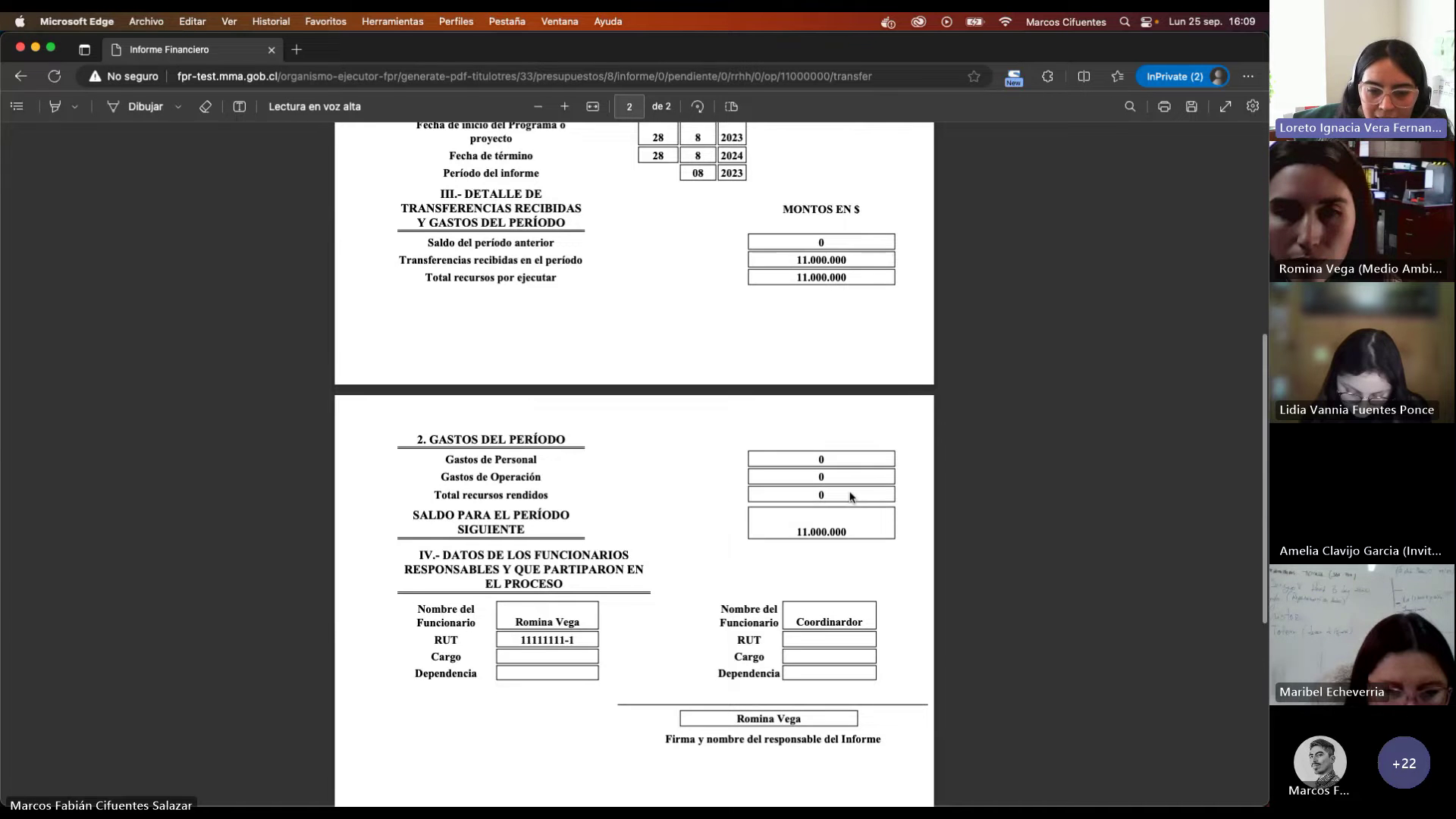
{"action": "scroll", "coordinate": [850, 497], "scroll_direction": "down", "scroll_amount": 1}
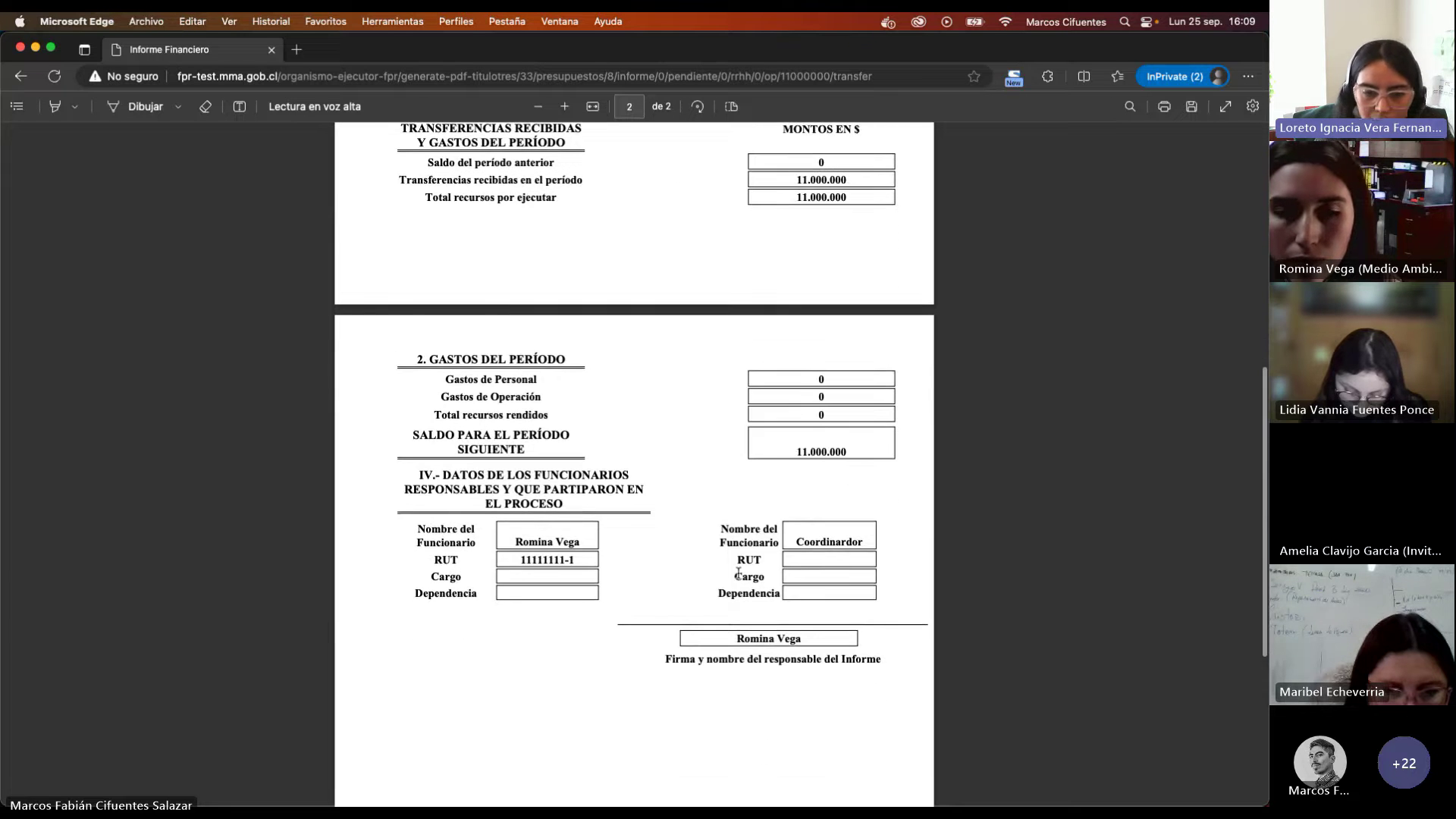